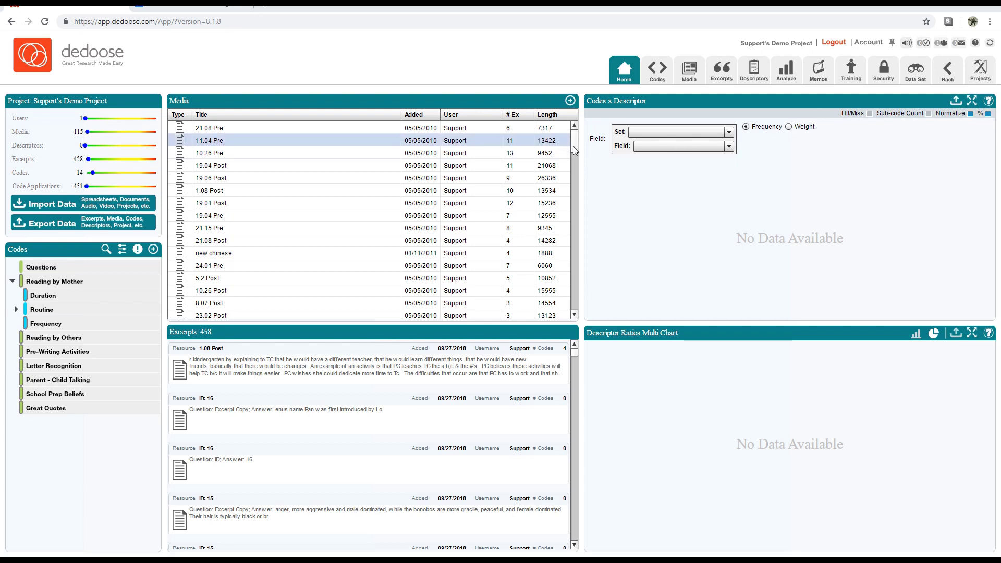
Step: Check the project's descriptor sets and media list, then go back to the home dashboard
left_click_drag(573, 145, 607, 81)
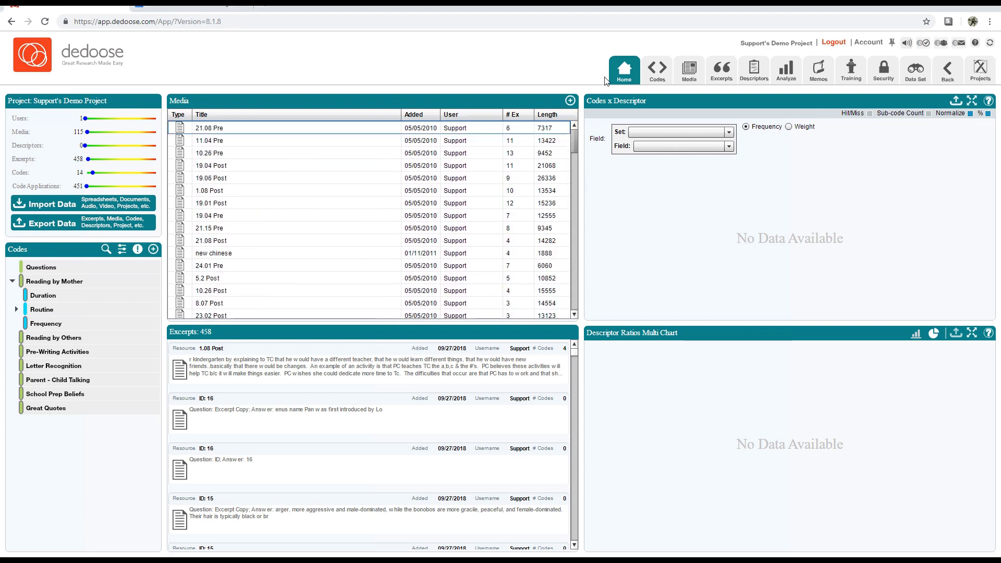
left_click(755, 57)
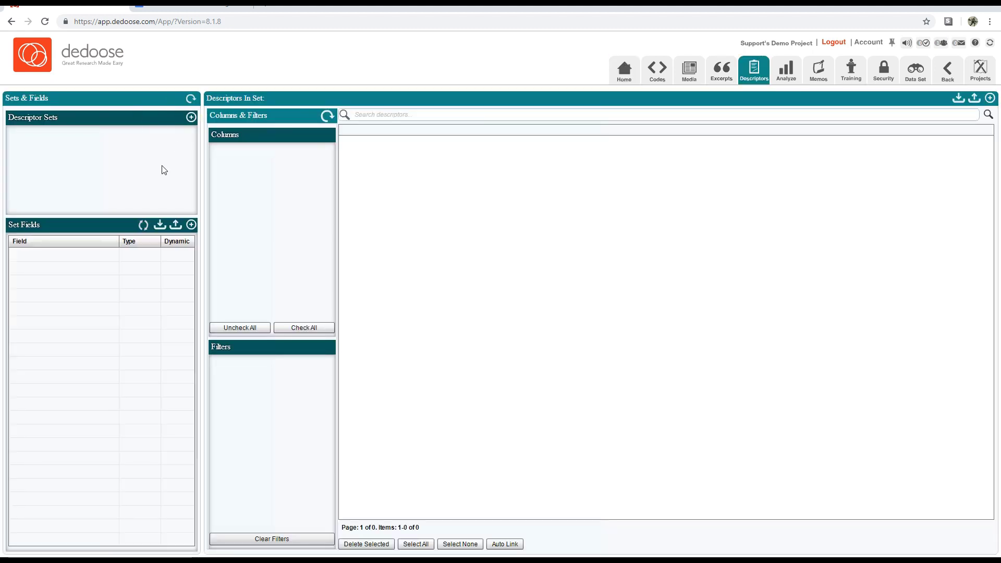
left_click(622, 70)
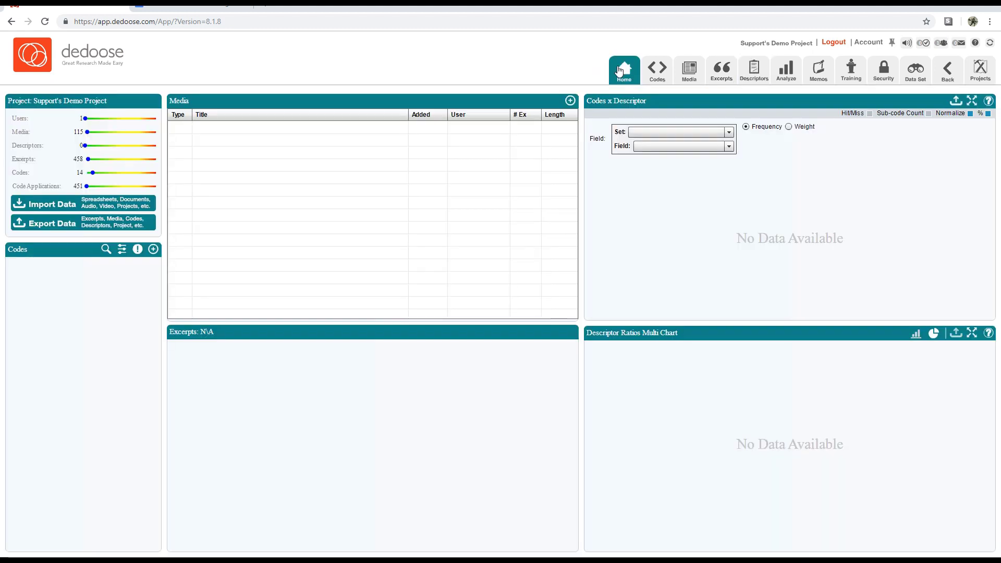
left_click(690, 73)
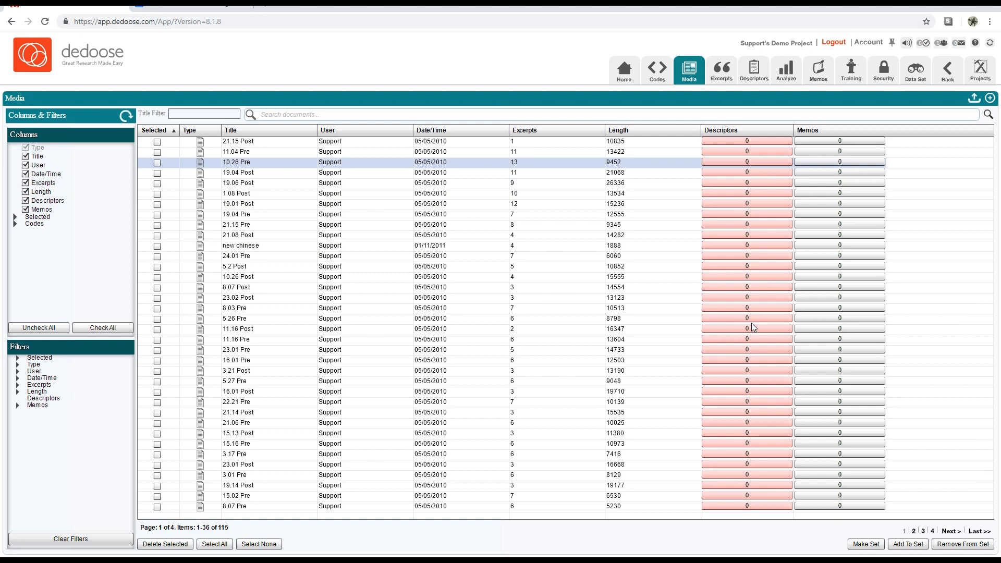
left_click(635, 73)
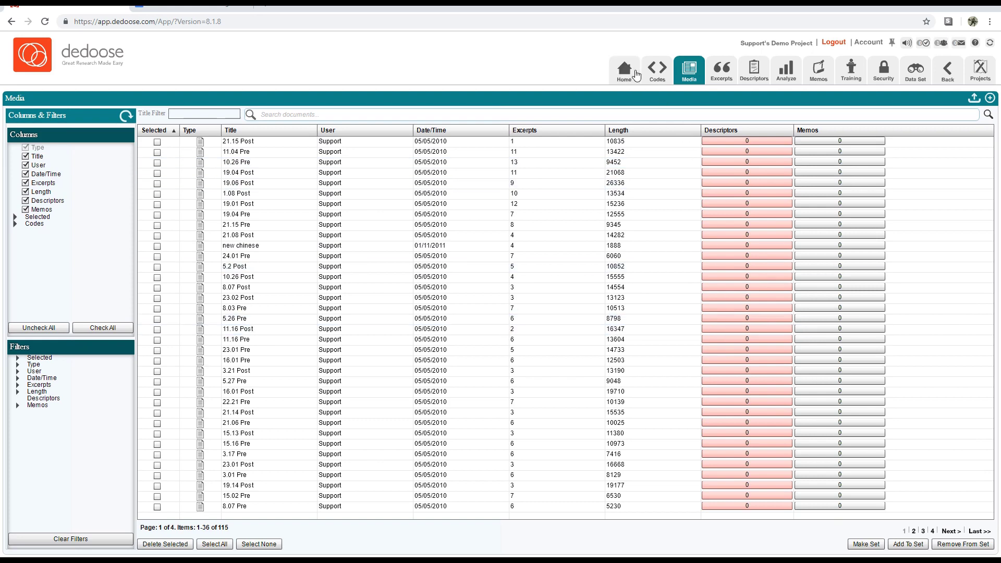
Step: Inspect the DedooseMedia spreadsheet's ID value in B2 and data cells O20 and F18
key("alt+Tab")
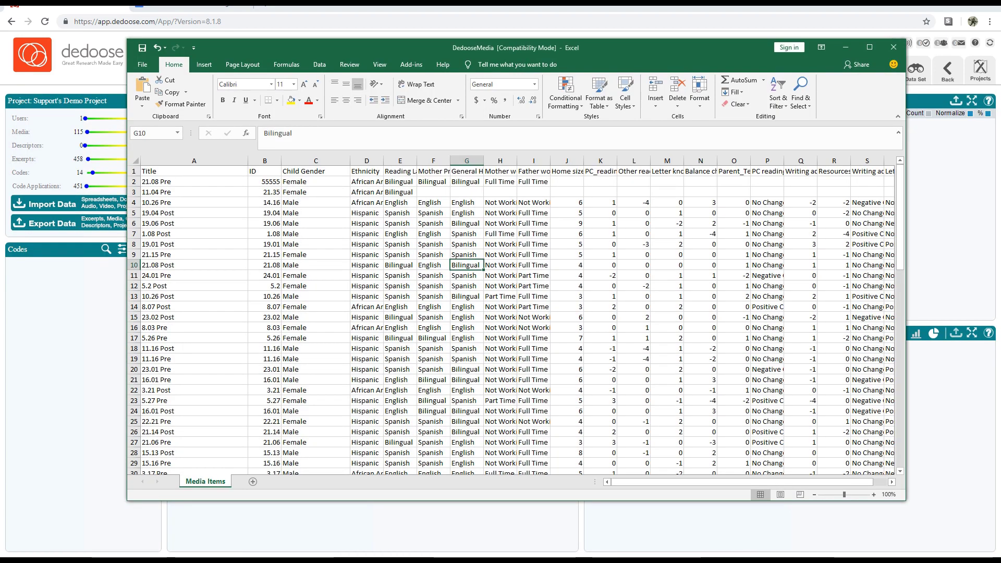
left_click_drag(580, 46, 543, 46)
left_click(227, 181)
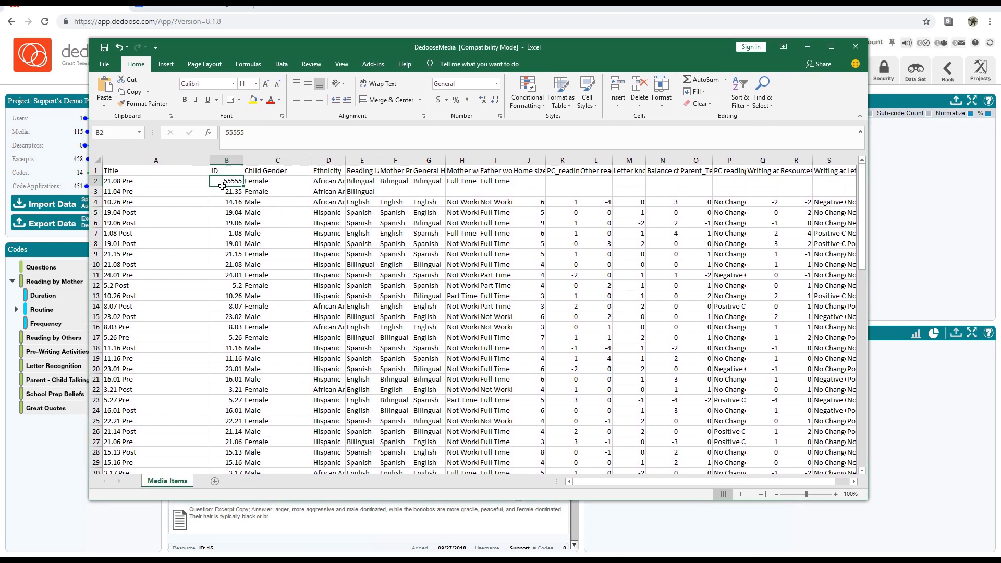
left_click(695, 369)
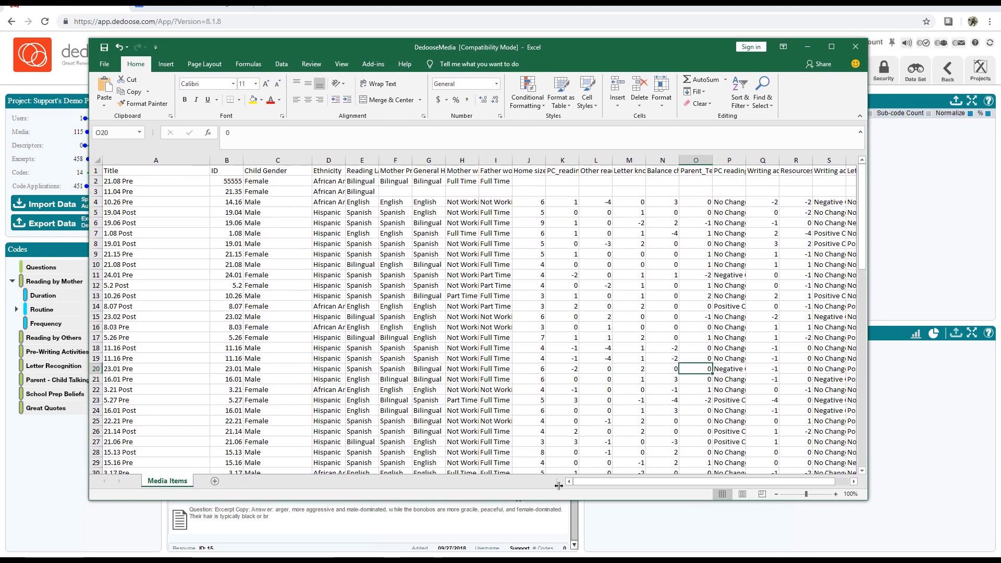
mouse_move(618, 479)
left_mouse_down()
mouse_move(671, 483)
mouse_move(610, 477)
left_mouse_up()
left_click(395, 348)
Step: Review the spreadsheet's Title column, including 10.26 Post, 11.04 Pre and 8.03 Pre
left_click(168, 172)
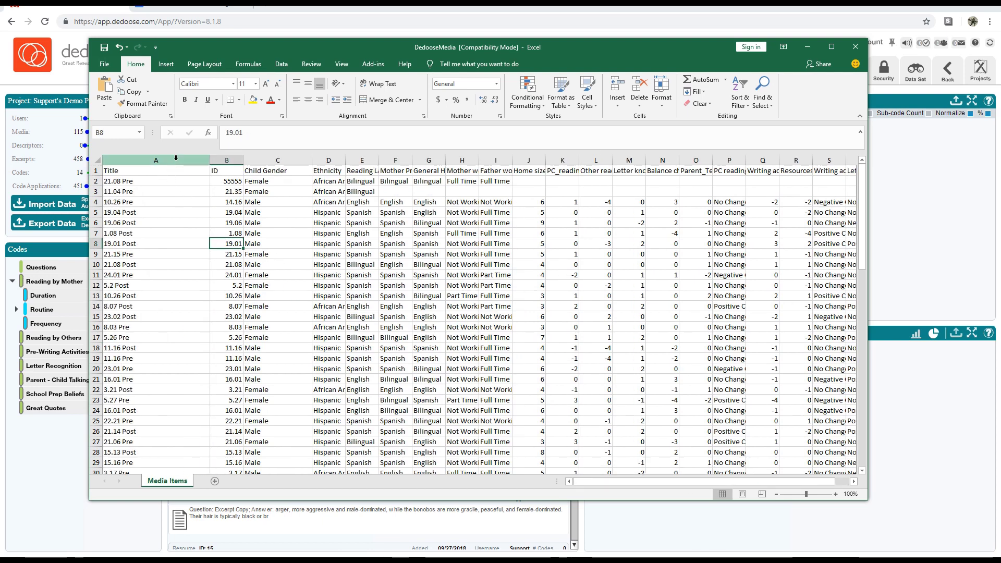
key("ctrl+shift+Down")
left_click(168, 172)
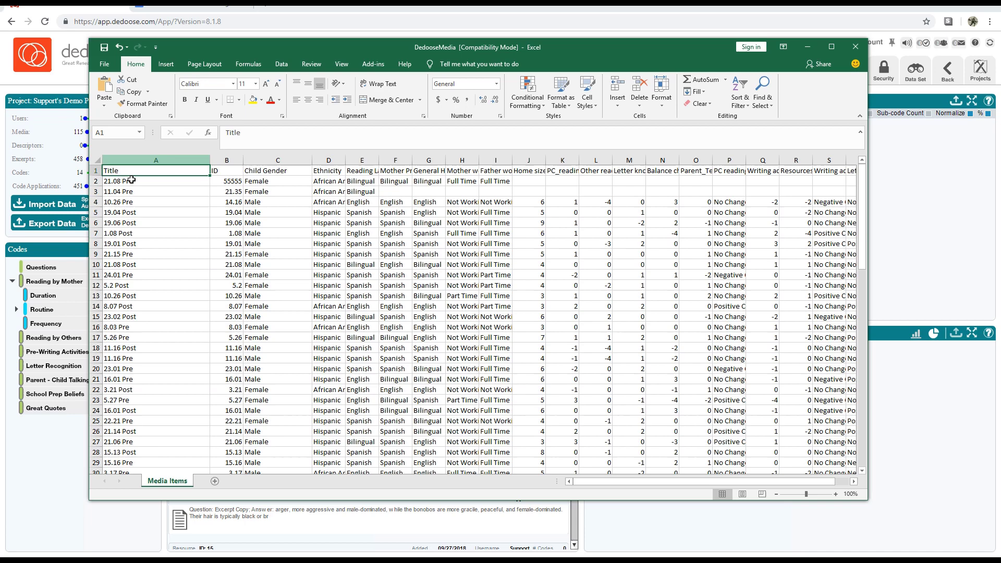
left_click(207, 294)
left_click(133, 192)
left_click(154, 327)
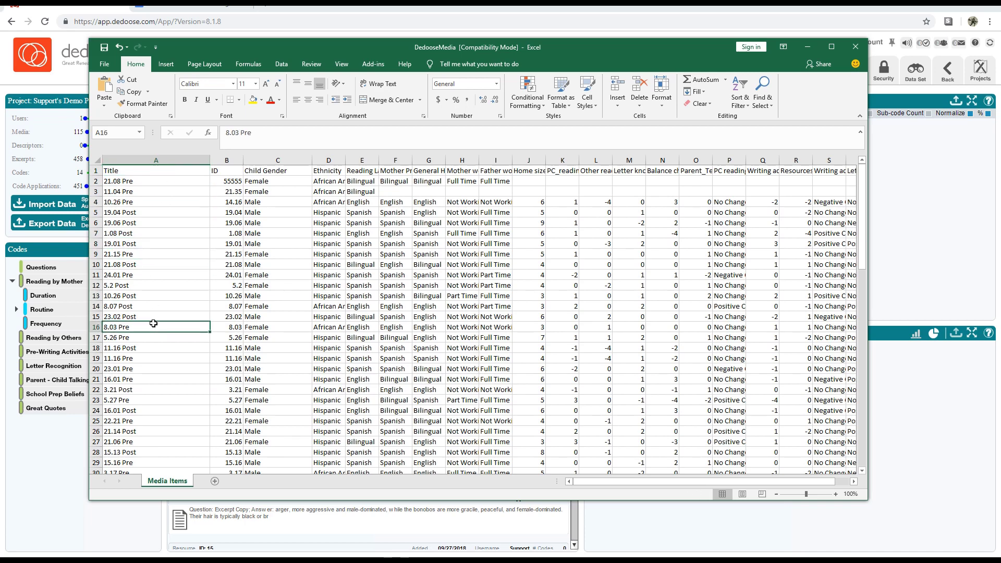
Step: Review more Title values such as 10.26 Pre, 1.08 Post and 19.04 Post
scroll(171, 324, "down", 8)
scroll(170, 323, "up", 8)
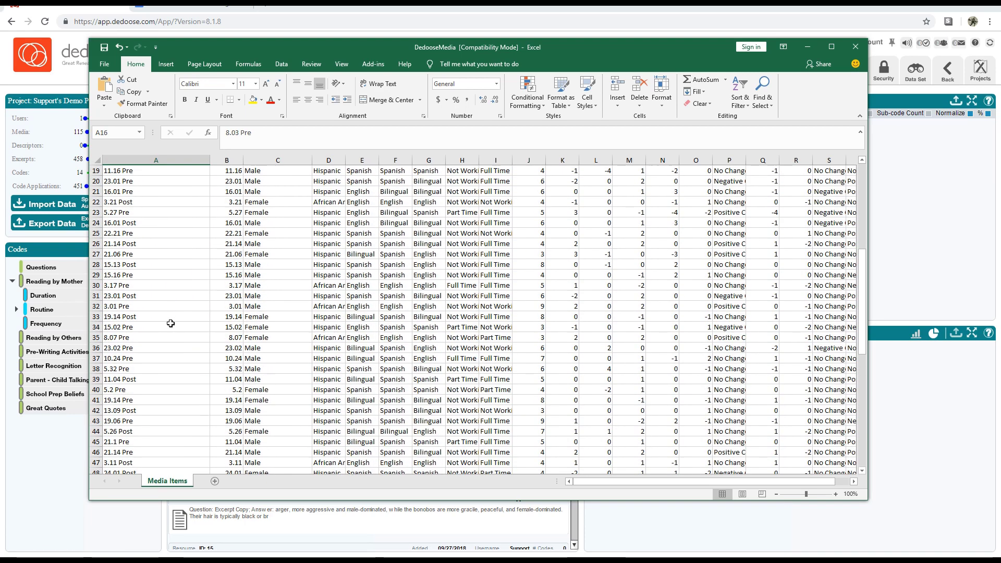
left_click(154, 204)
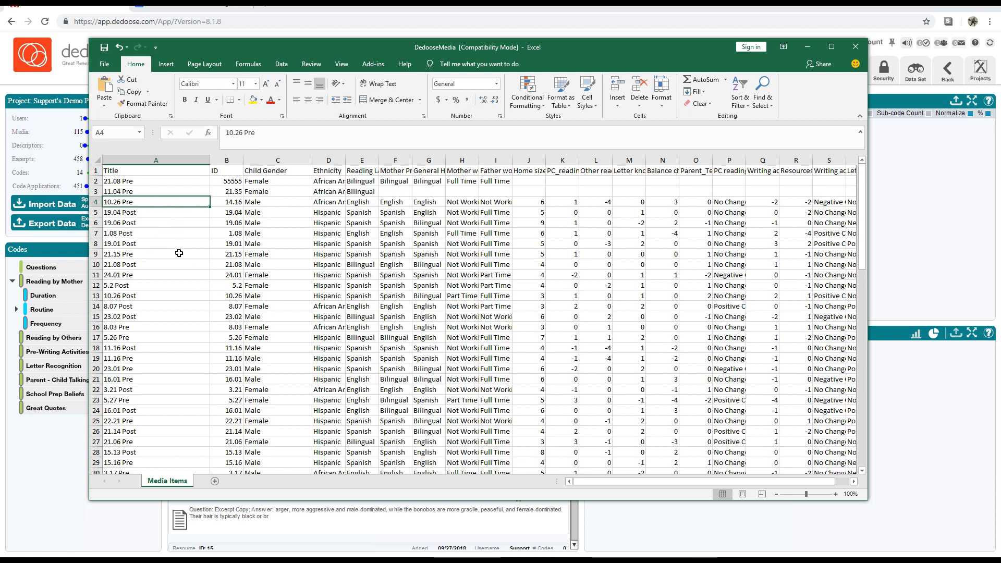
left_click(170, 234)
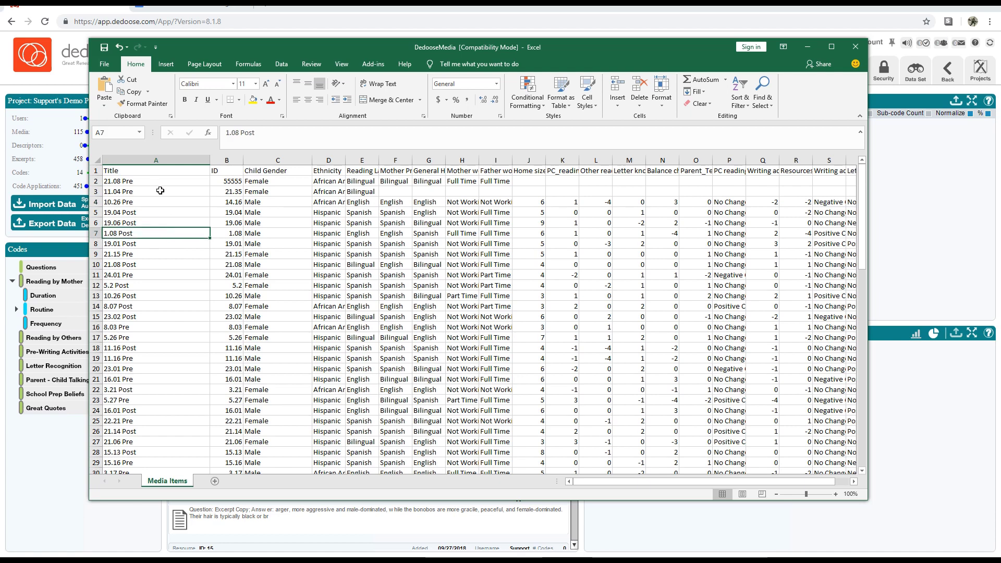
left_click(152, 213)
left_click(134, 192)
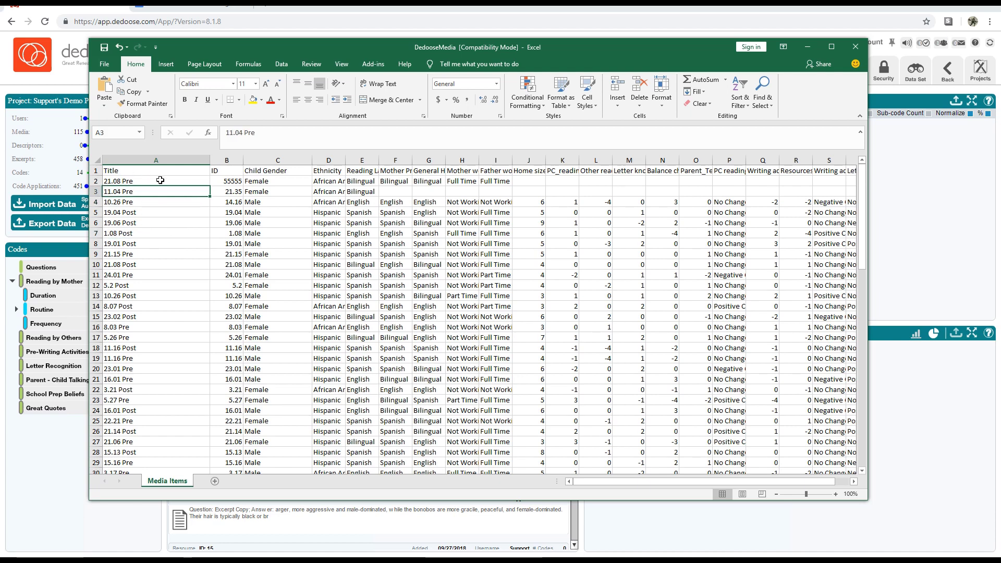
Step: Compare the dashboard with spreadsheet titles like 21.15 Pre and those in A5–A6
key("alt+Tab")
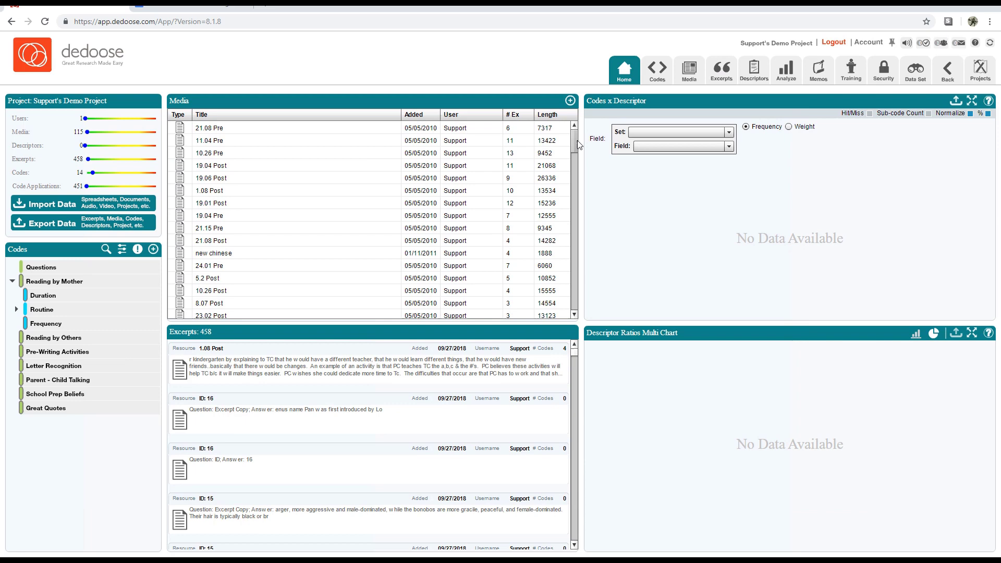
mouse_move(577, 139)
left_mouse_down()
mouse_move(587, 223)
mouse_move(577, 235)
mouse_move(581, 131)
left_mouse_up()
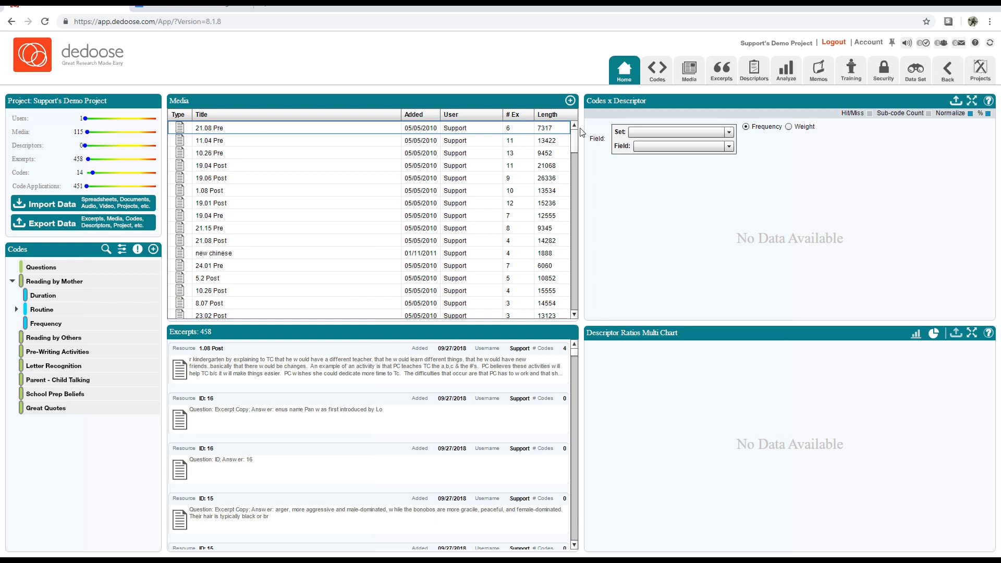
key("alt+Tab")
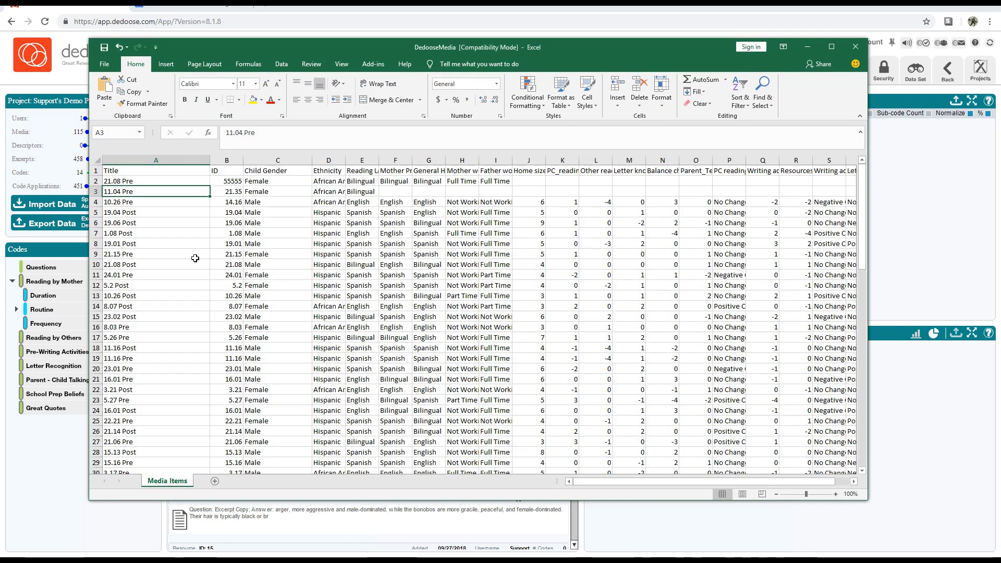
left_click(195, 255)
left_click_drag(181, 223, 155, 212)
left_click(154, 348)
key("alt+Tab")
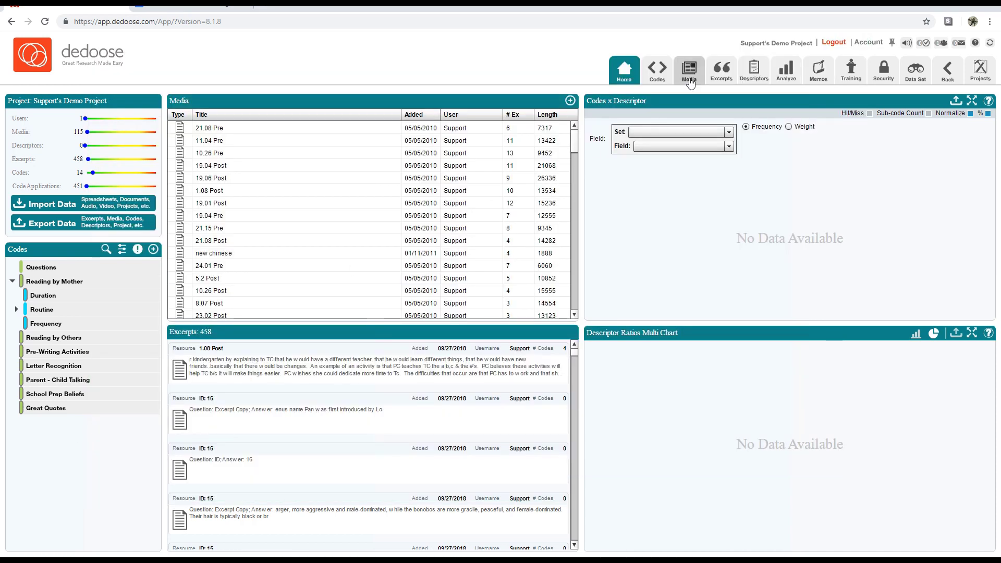
Step: Export all selected media documents to a downloaded spreadsheet, then view the Descriptors page
left_click(689, 73)
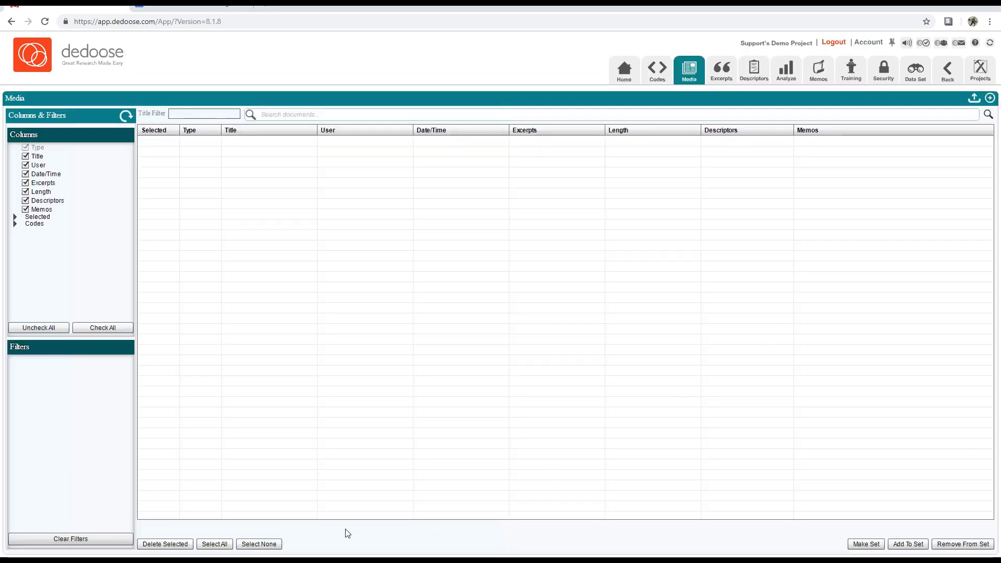
left_click(221, 544)
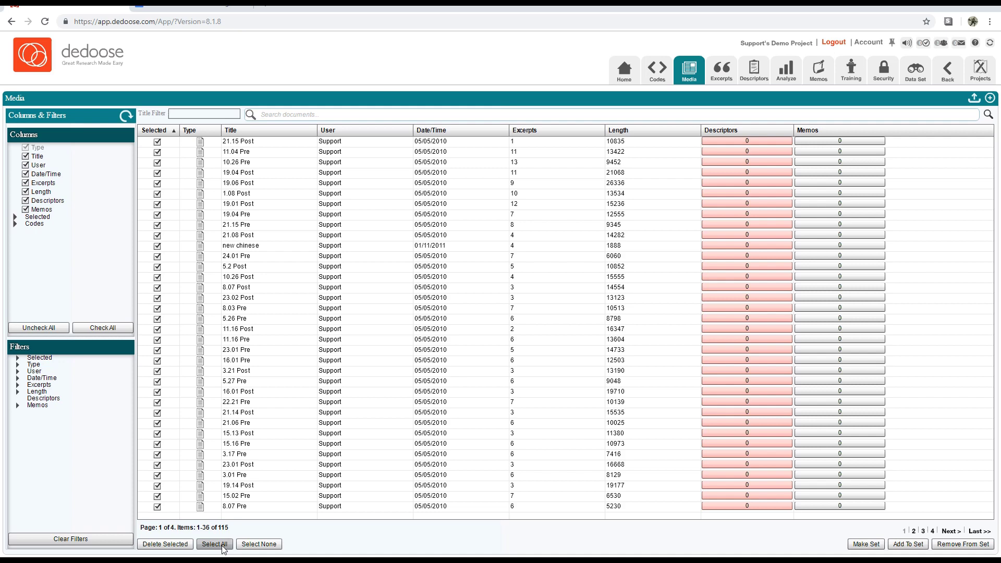
left_click(989, 98)
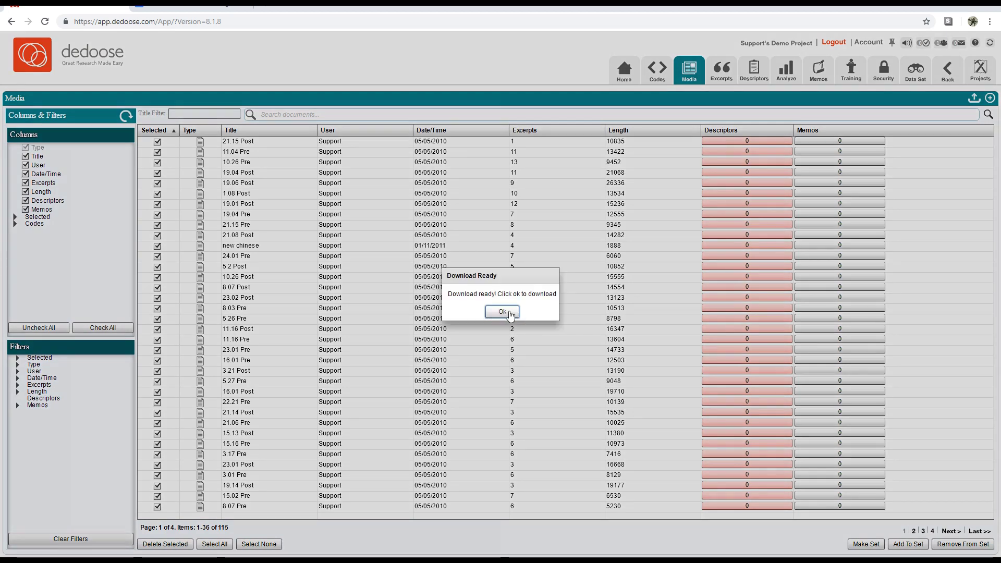
left_click(502, 312)
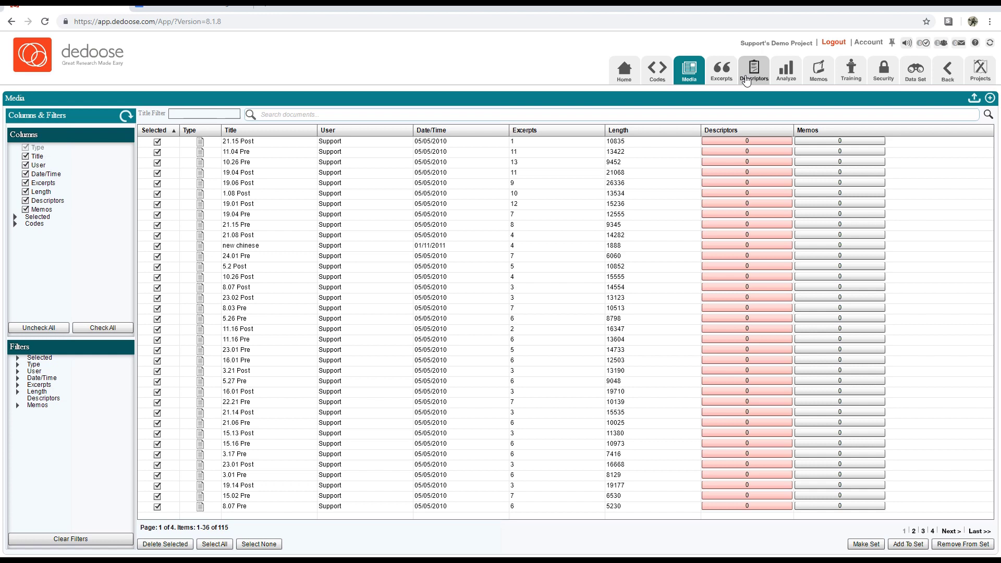
left_click(746, 81)
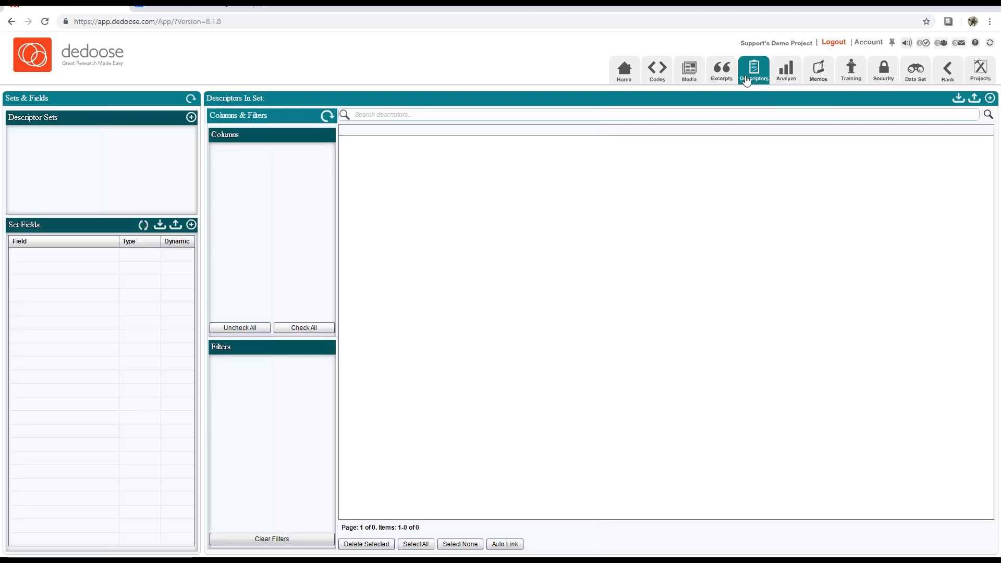
Step: Import the DedooseMedia file through Import Spreadsheet on Home, then switch to its Excel workbook
left_click(624, 77)
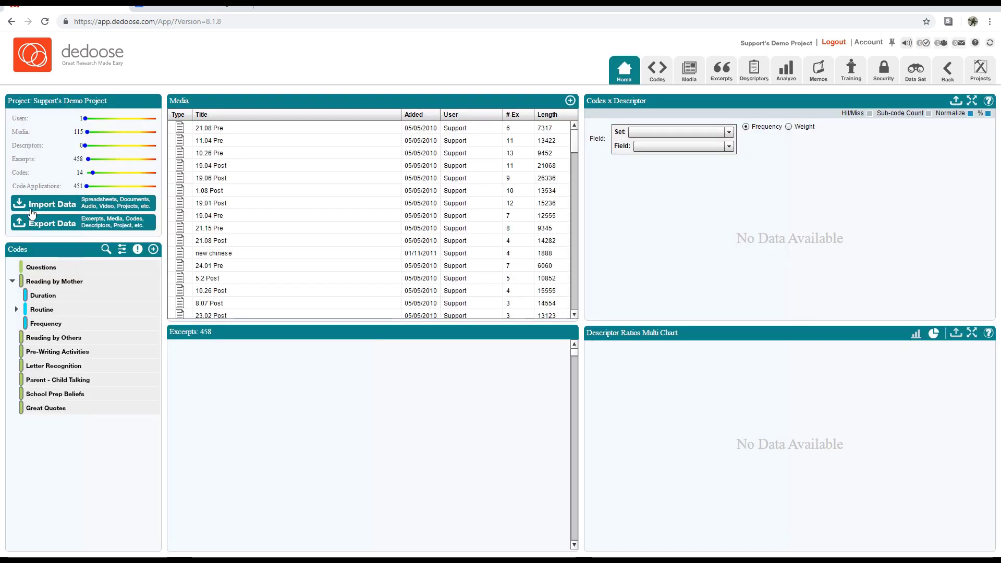
left_click(96, 212)
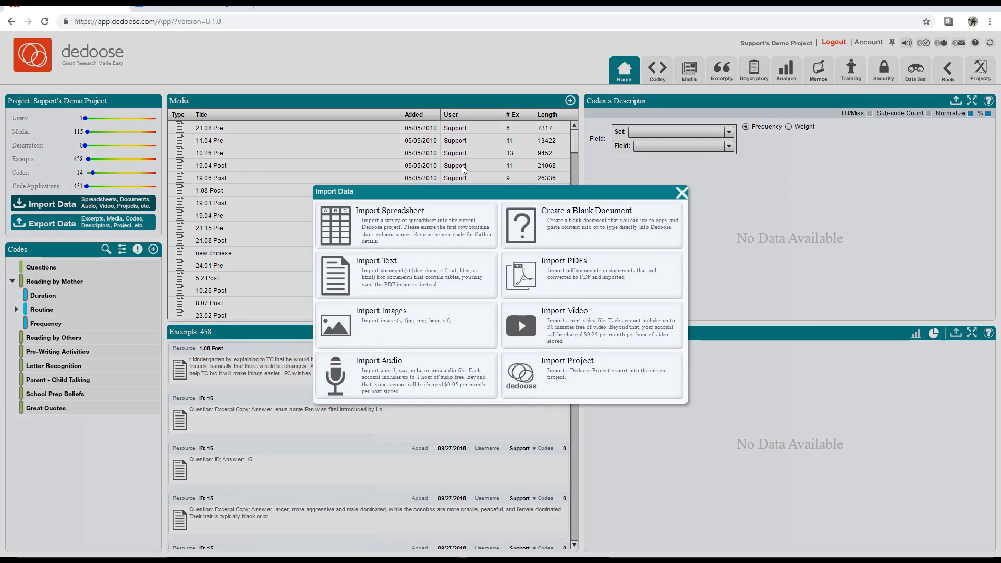
left_click(411, 220)
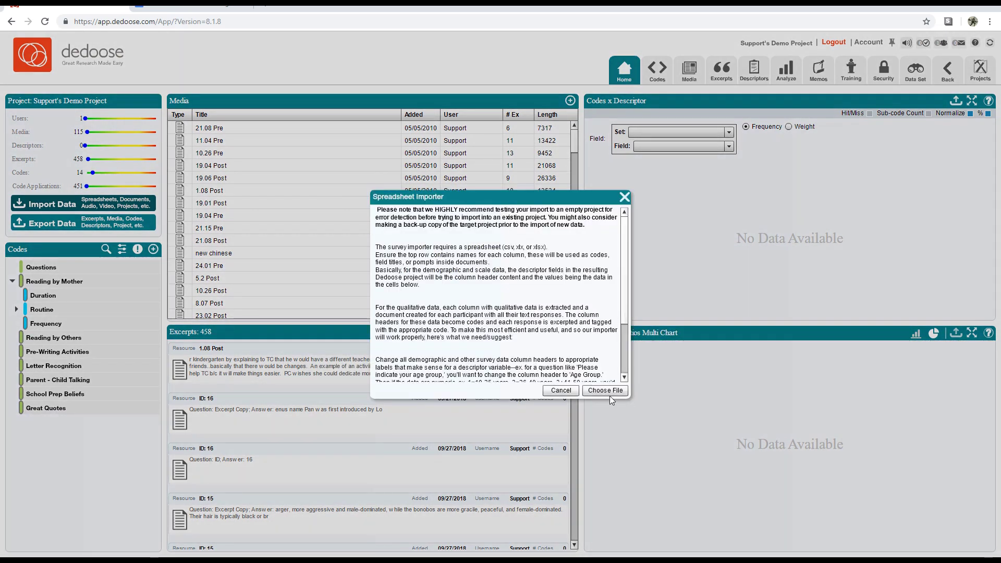
left_click(605, 391)
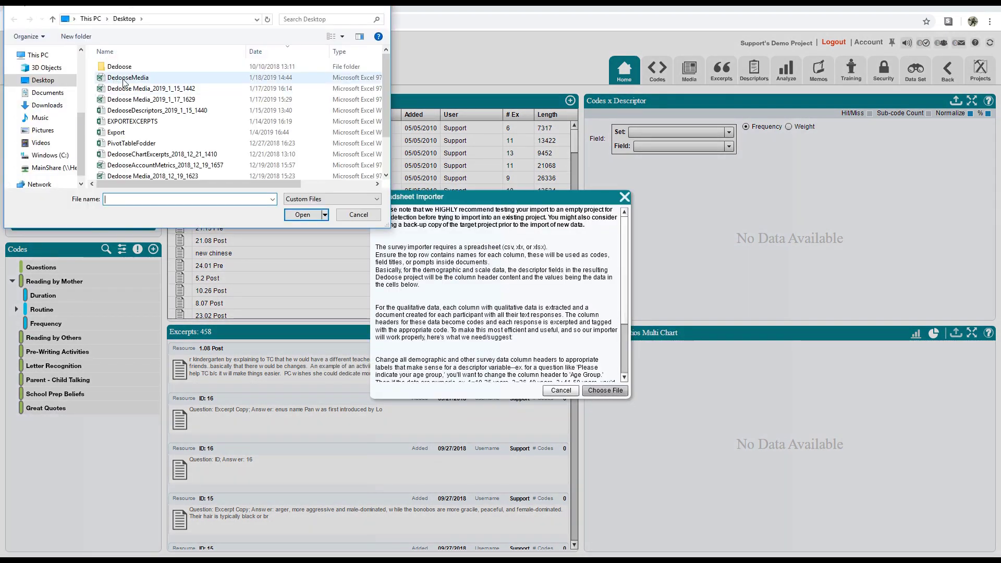
double_click(125, 84)
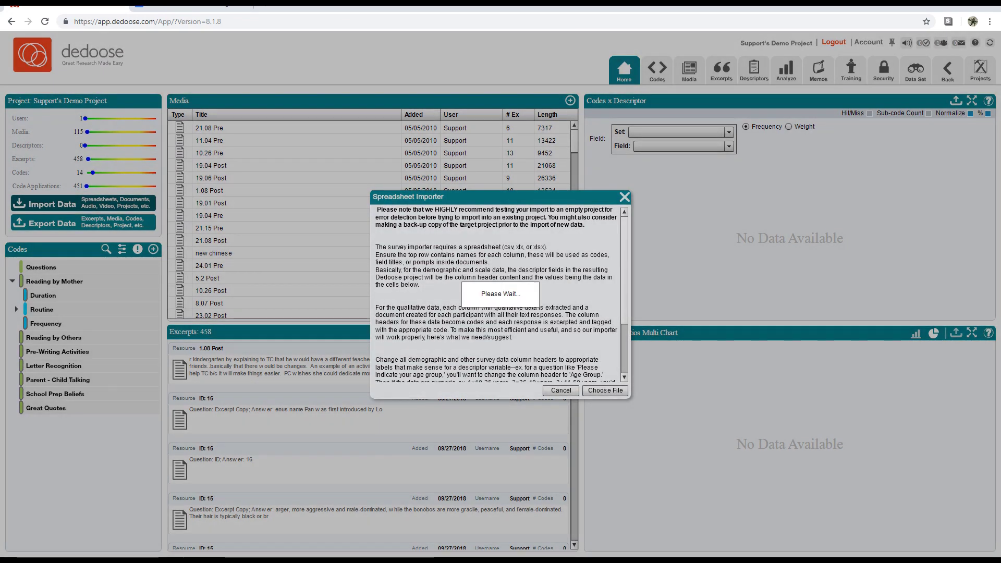
key("alt+Tab")
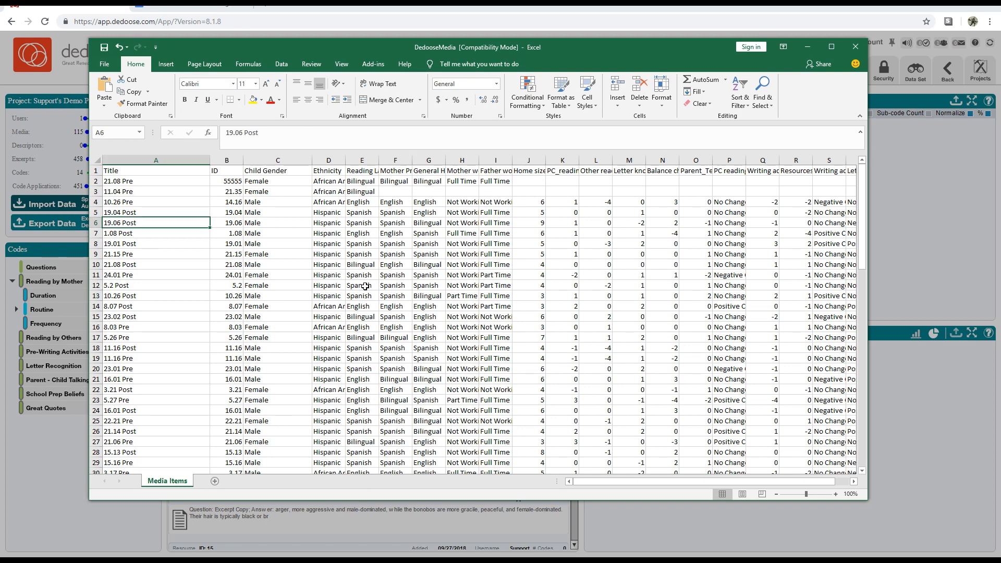
Step: Go over the Media Items header row: Resources change, Writing activity change, Reading Language and Title
left_click(96, 170)
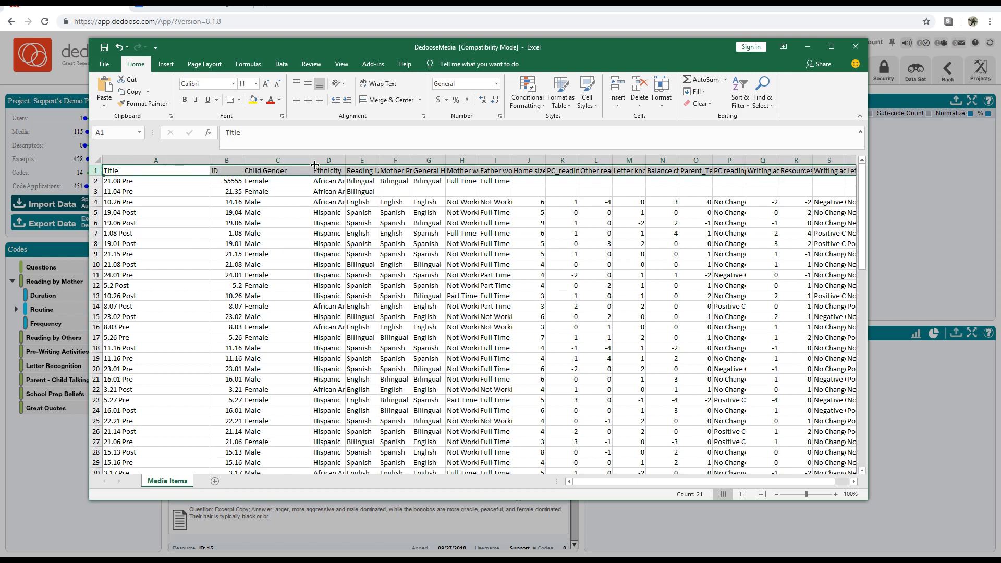
left_click(802, 171)
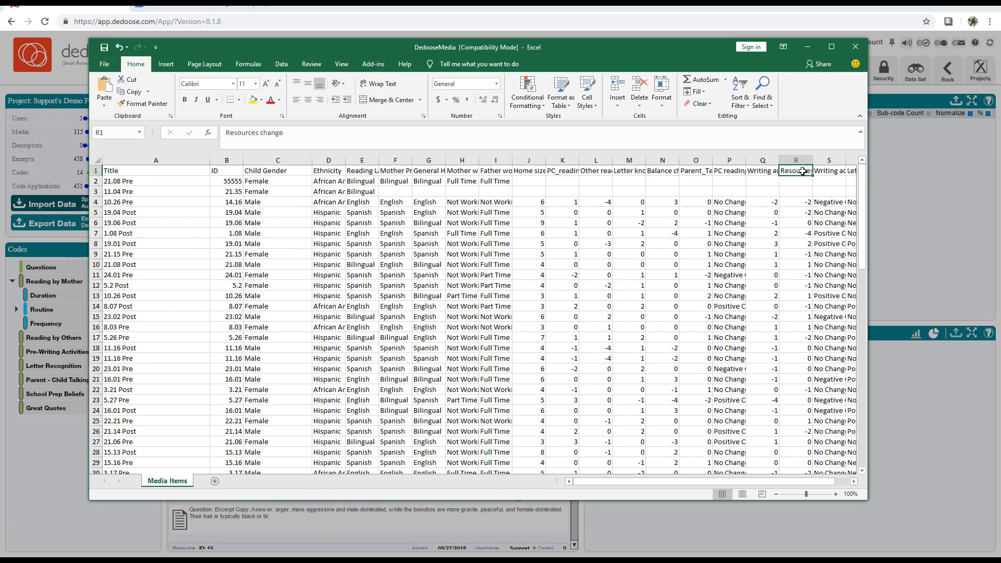
left_click(834, 174)
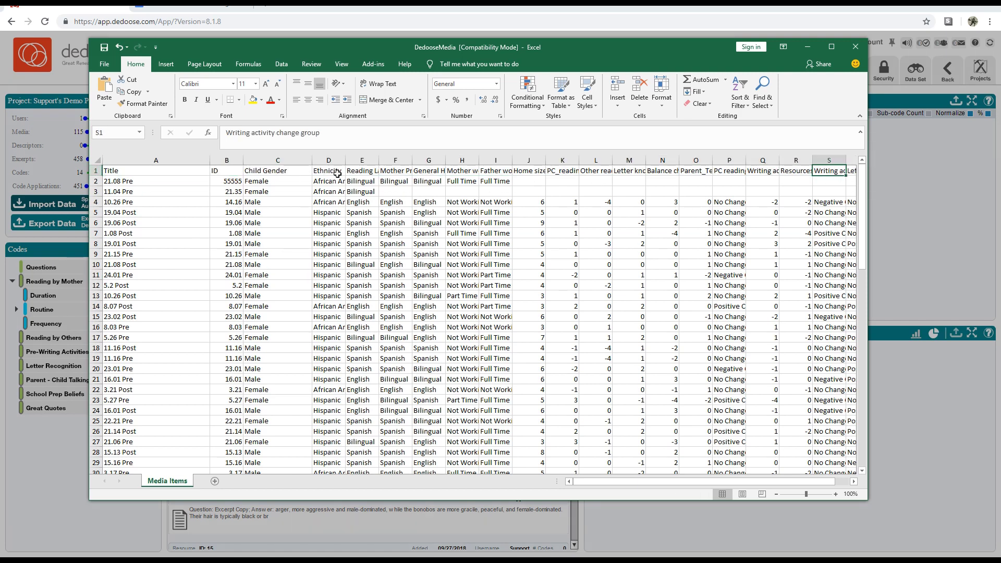
left_click(357, 171)
left_click(174, 171)
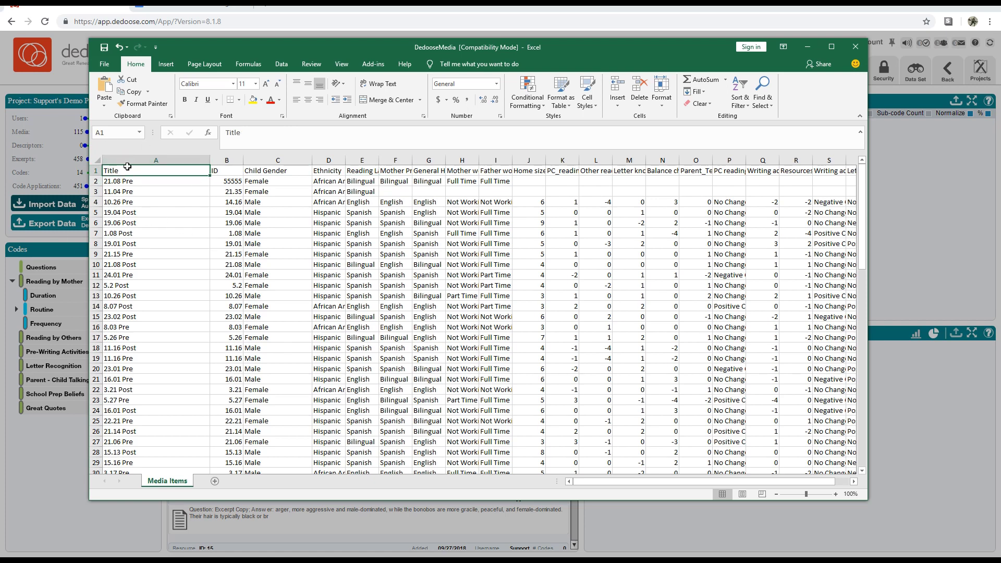
Step: Go over Title values down column A, such as 22.21 Pre and 19.06 Post with its ID
left_click(140, 240)
left_click(133, 334)
left_click(137, 365)
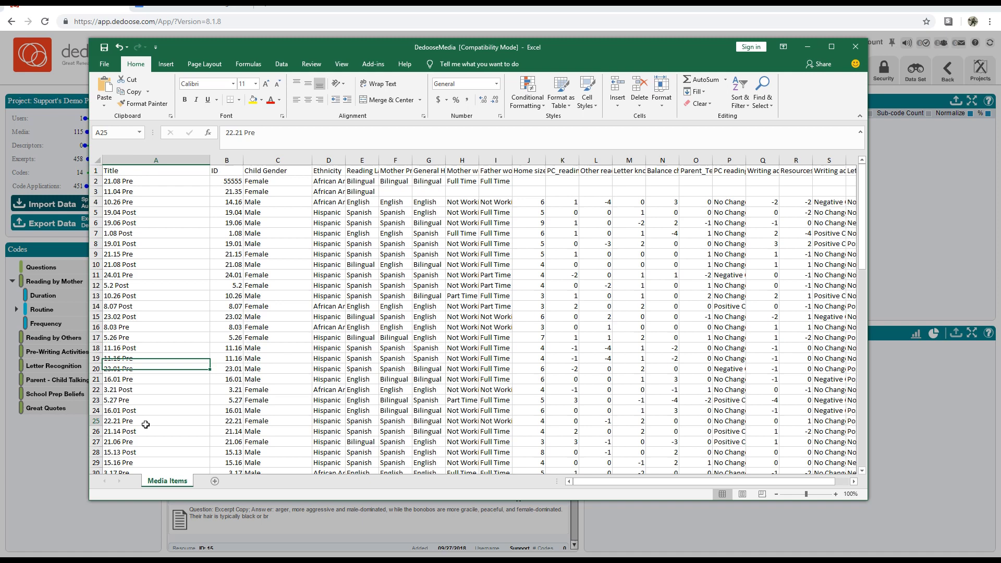
left_click(145, 421)
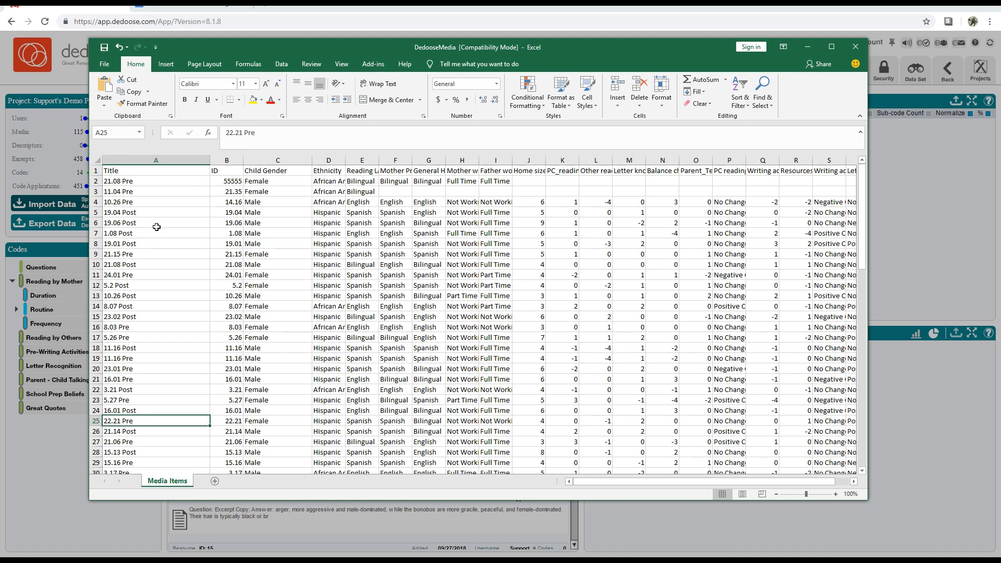
left_click(95, 223)
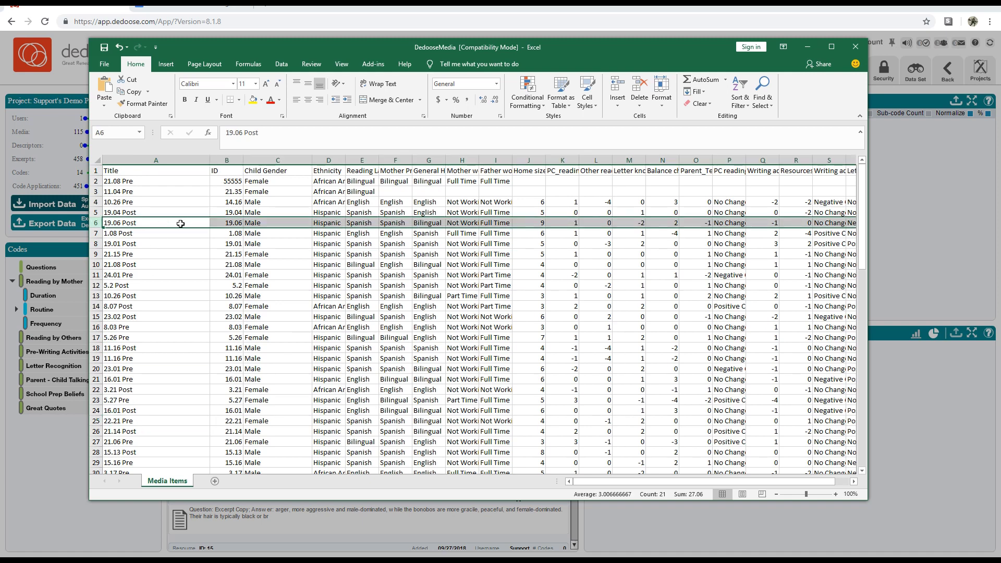
left_click(144, 221)
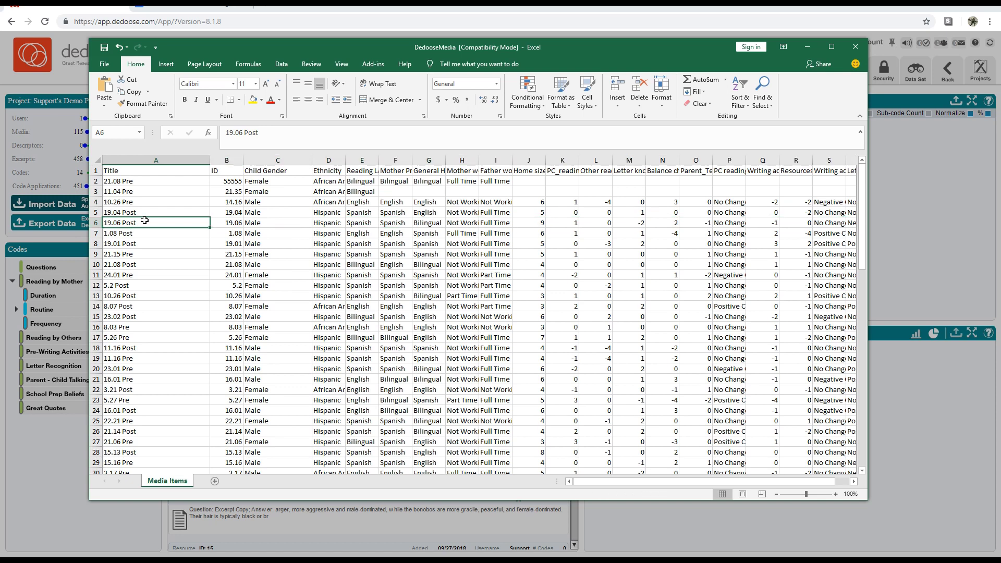
left_click(239, 224)
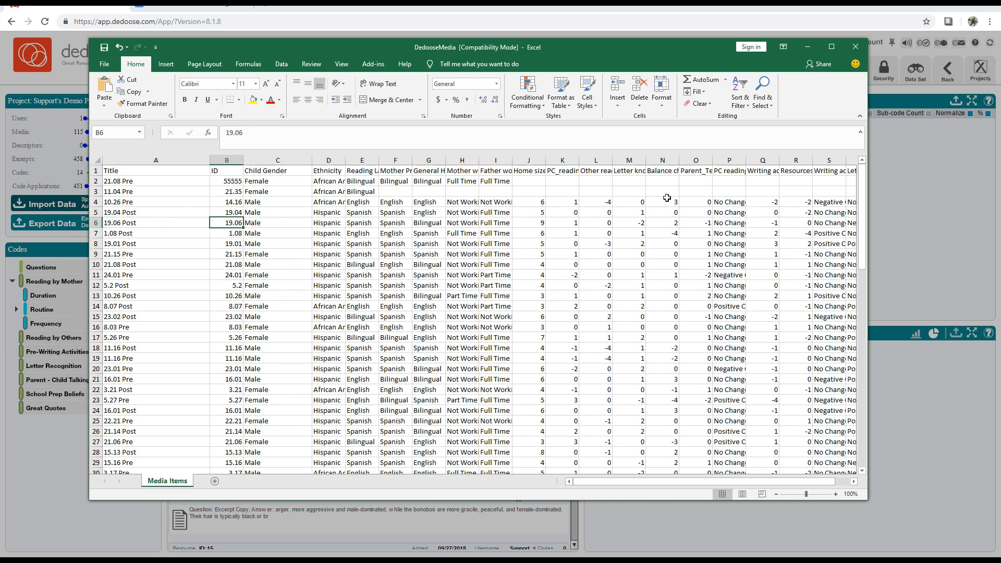
Step: Minimize Excel, dismiss the import Success notice, and refresh both dashboard charts
left_click(814, 45)
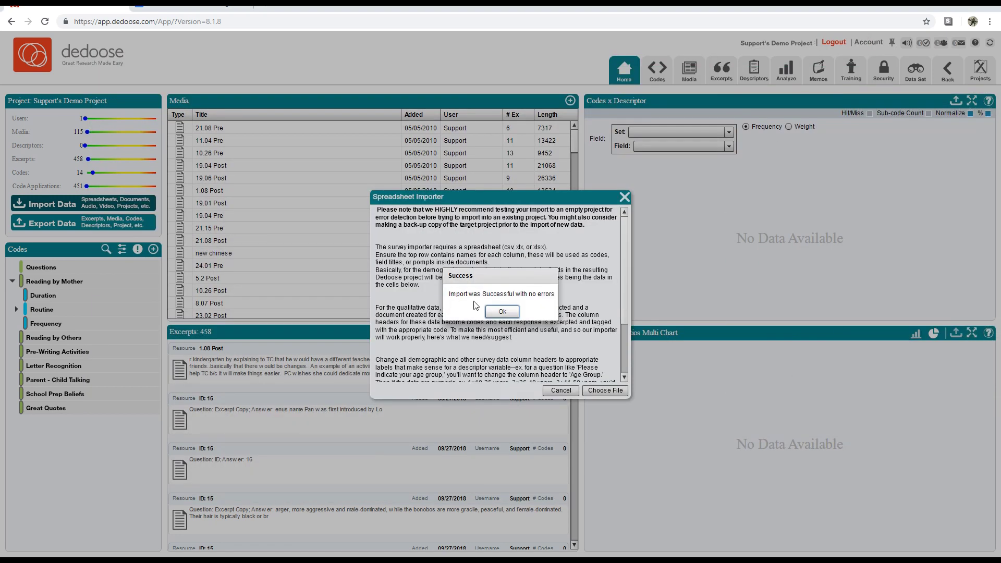
left_click(502, 311)
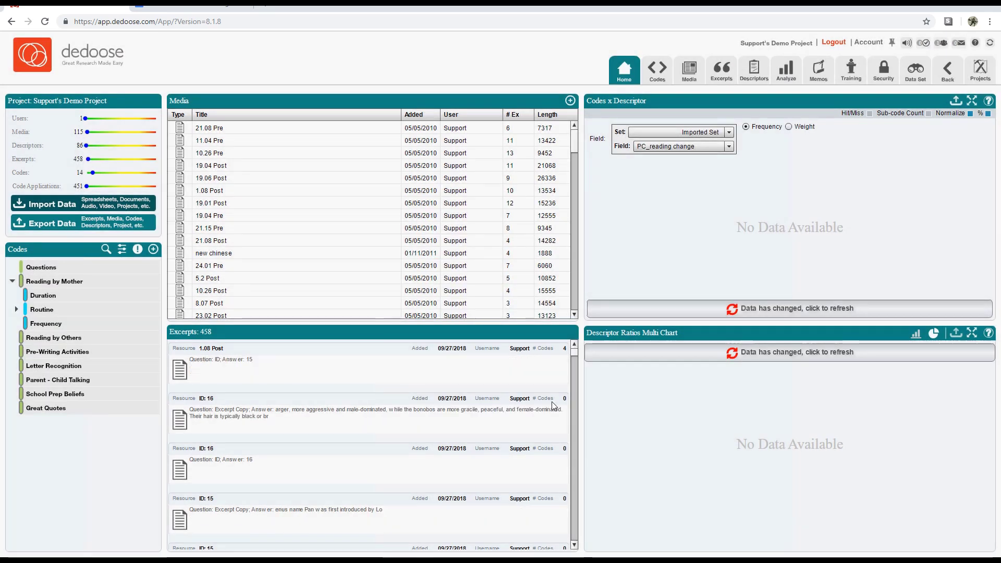
left_click(731, 352)
left_click(732, 308)
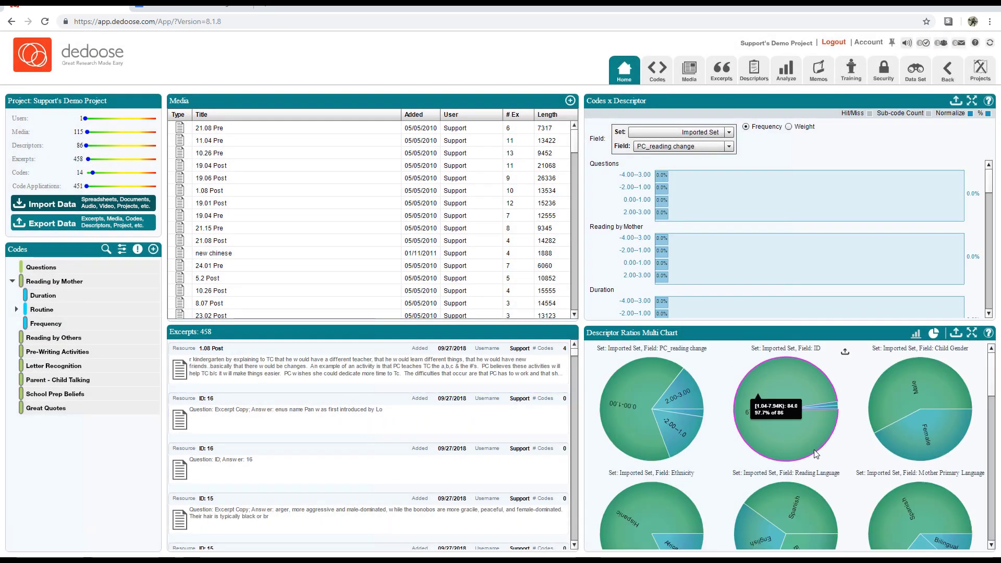
left_click_drag(991, 388, 989, 508)
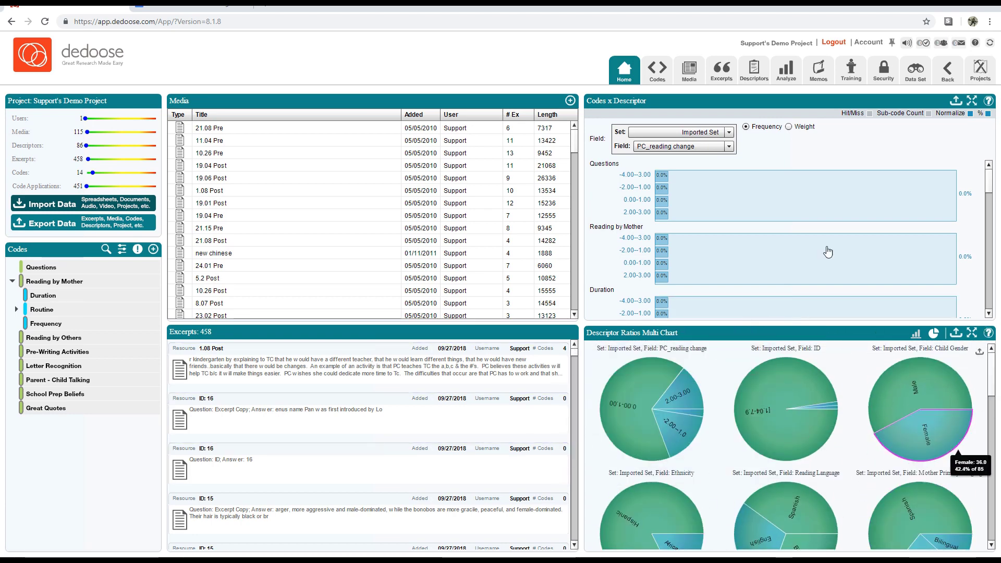
mouse_move(988, 180)
left_mouse_down()
mouse_move(996, 259)
mouse_move(989, 177)
left_mouse_up()
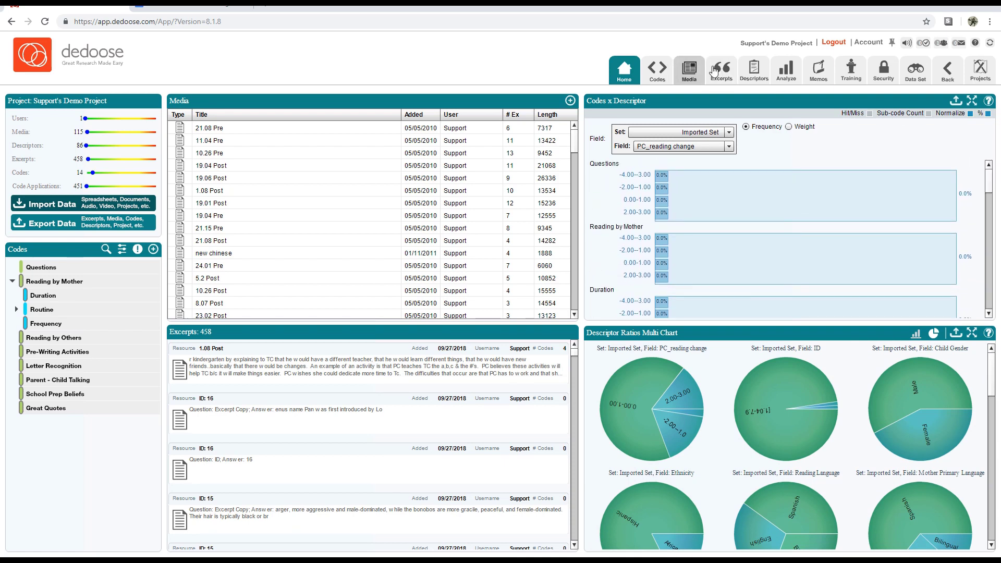
Step: Open the Imported Set descriptors, show all field columns with Check All, and widen Title
left_click(689, 73)
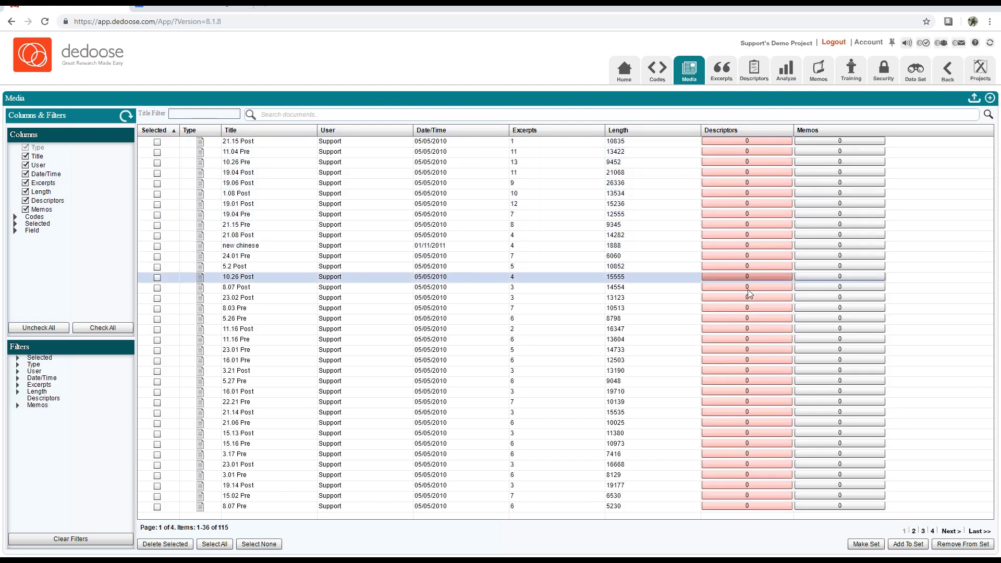
left_click(754, 81)
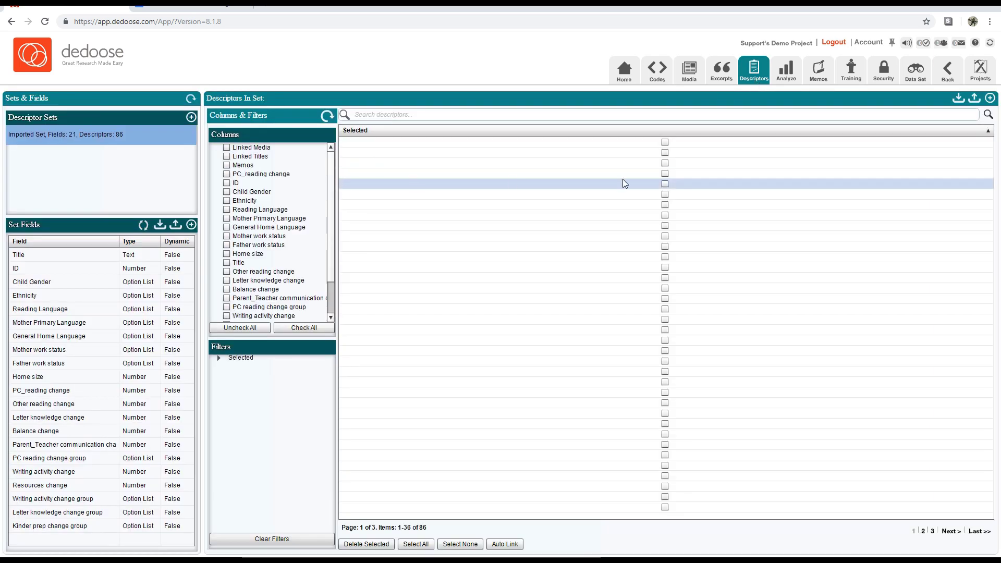
left_click(308, 328)
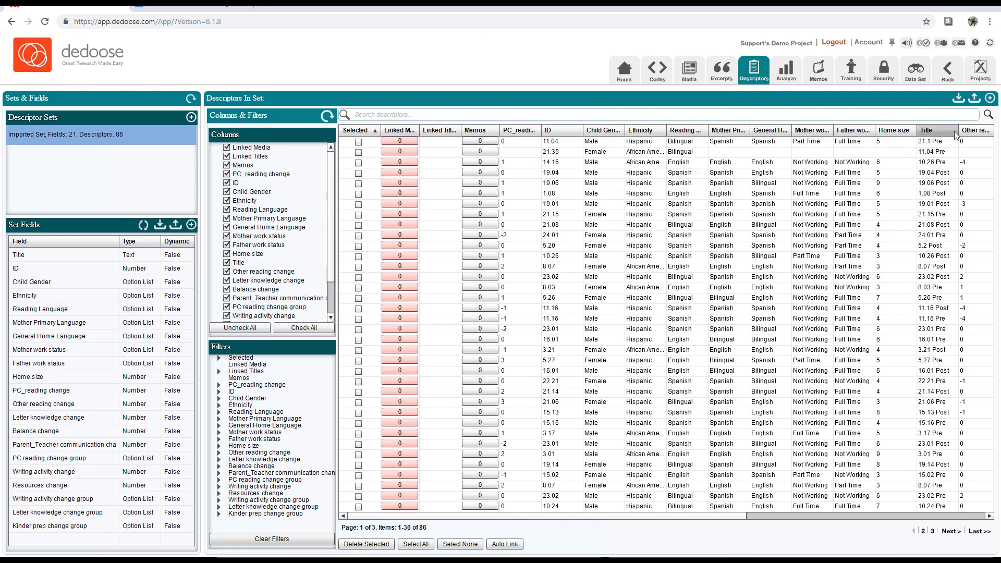
left_click_drag(957, 130, 978, 130)
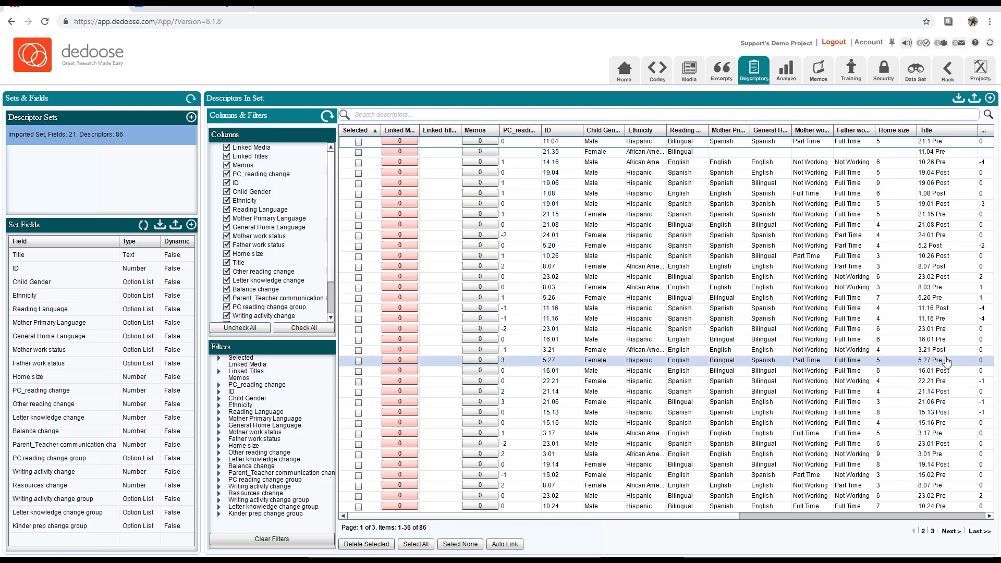
Step: Auto-link descriptors to media by the Title field, confirming the 89 matches
left_click(513, 545)
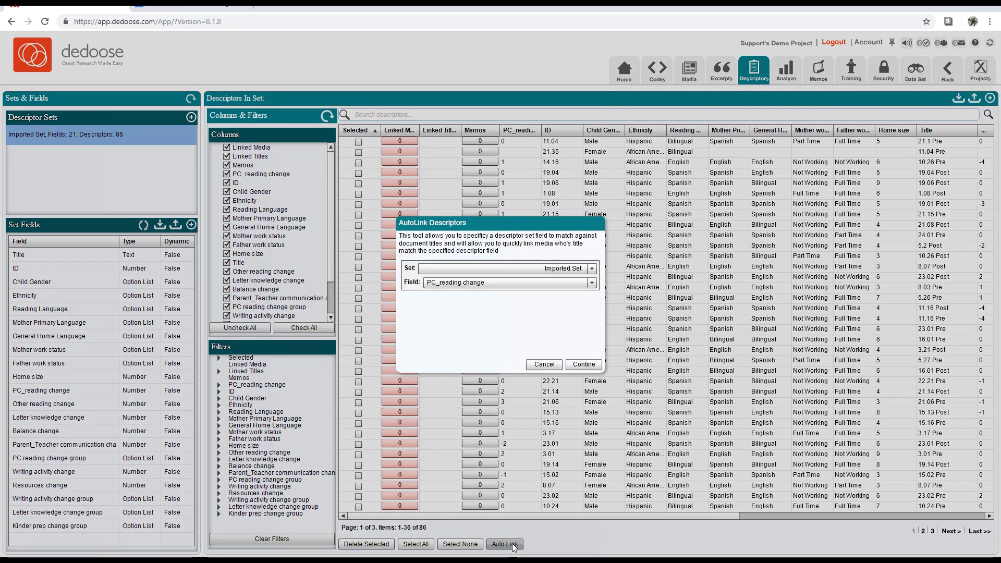
left_click(591, 283)
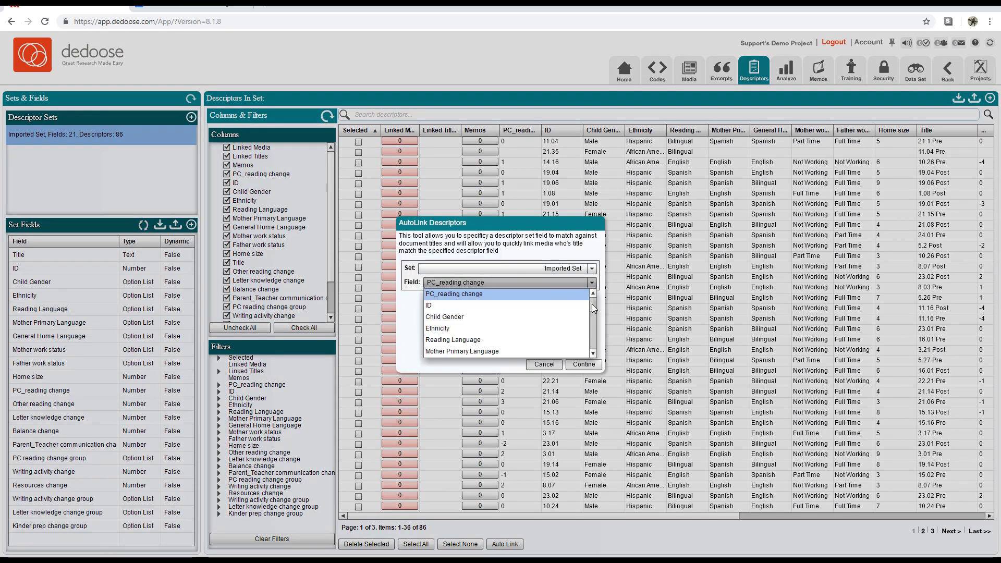
left_click_drag(592, 304, 596, 320)
left_click(506, 346)
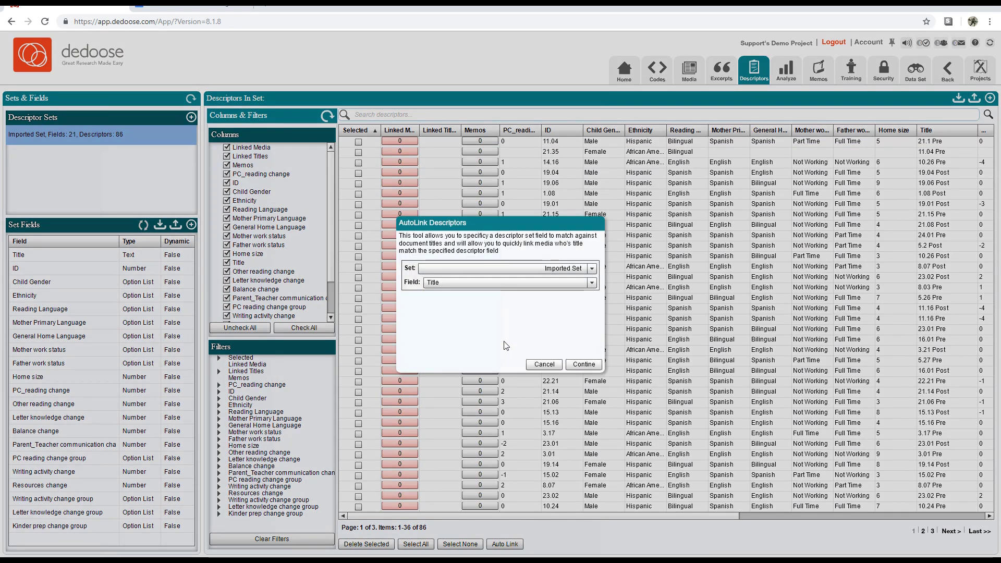
left_click(585, 365)
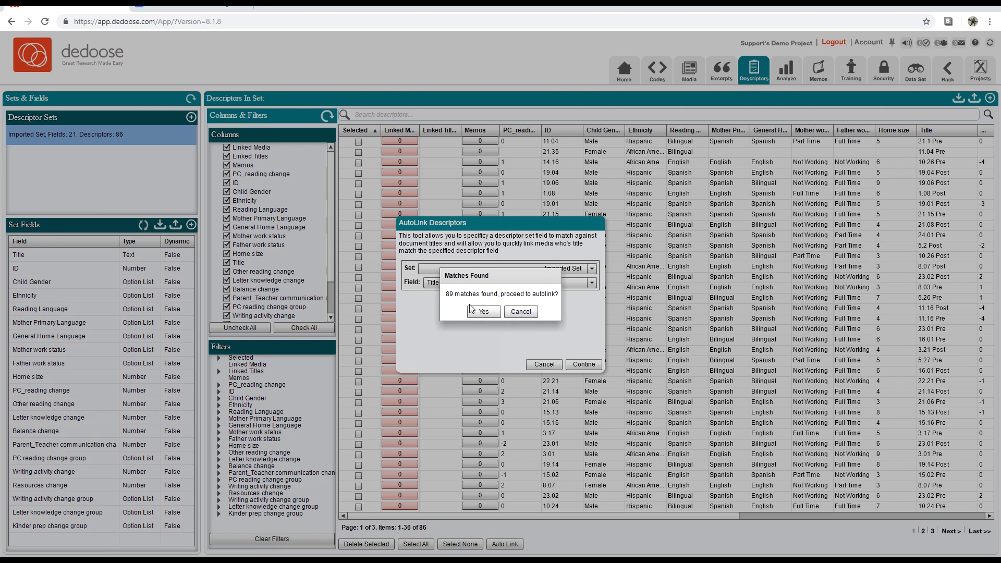
left_click(483, 312)
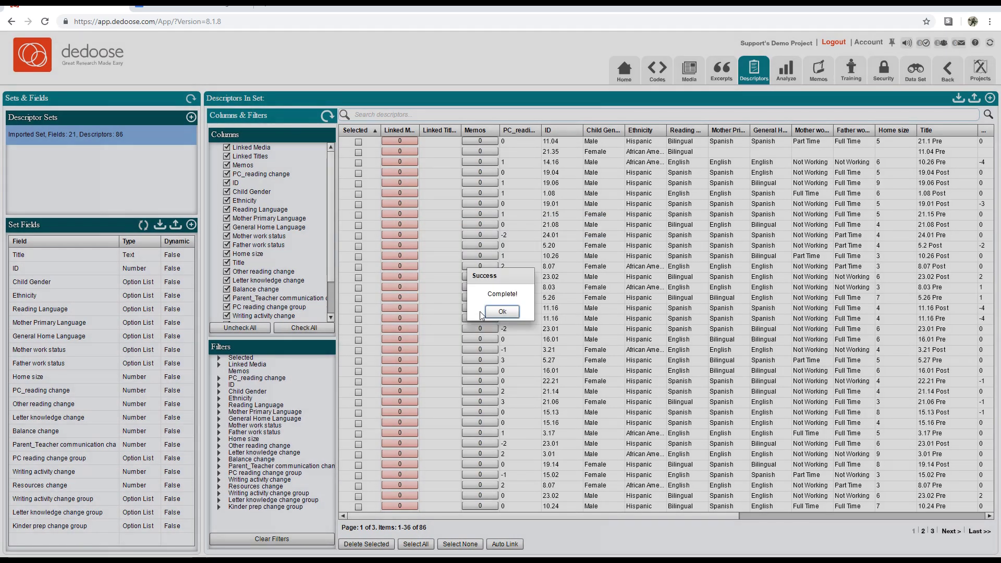
left_click(498, 312)
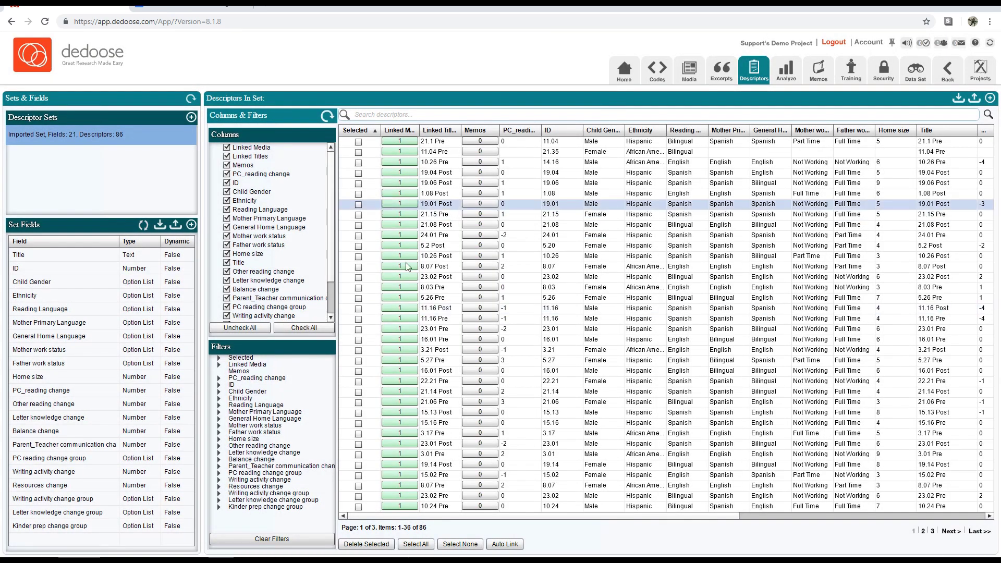
Step: Sort descriptors by Linked Media, then view the media list showing one descriptor each
left_click(410, 131)
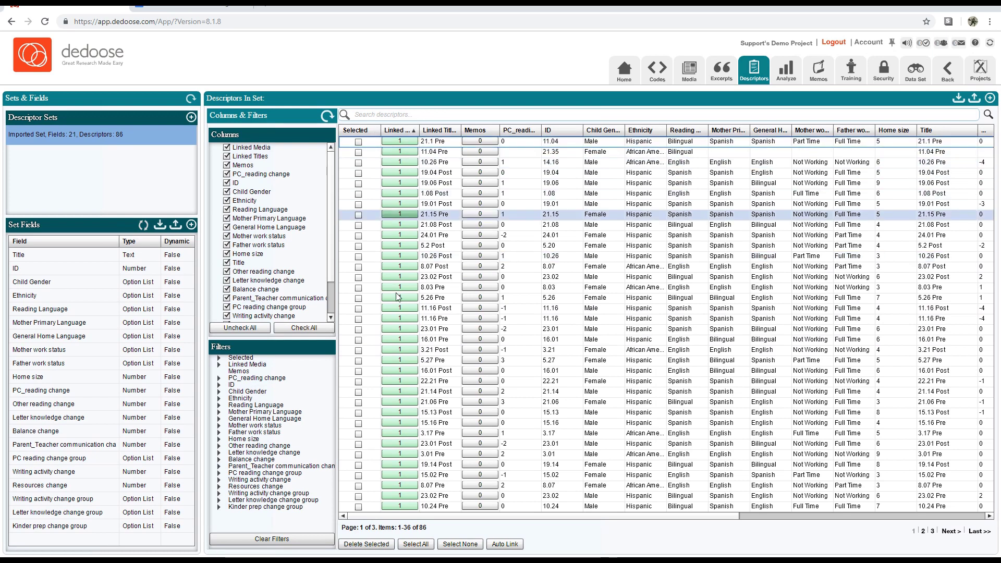
left_click(689, 73)
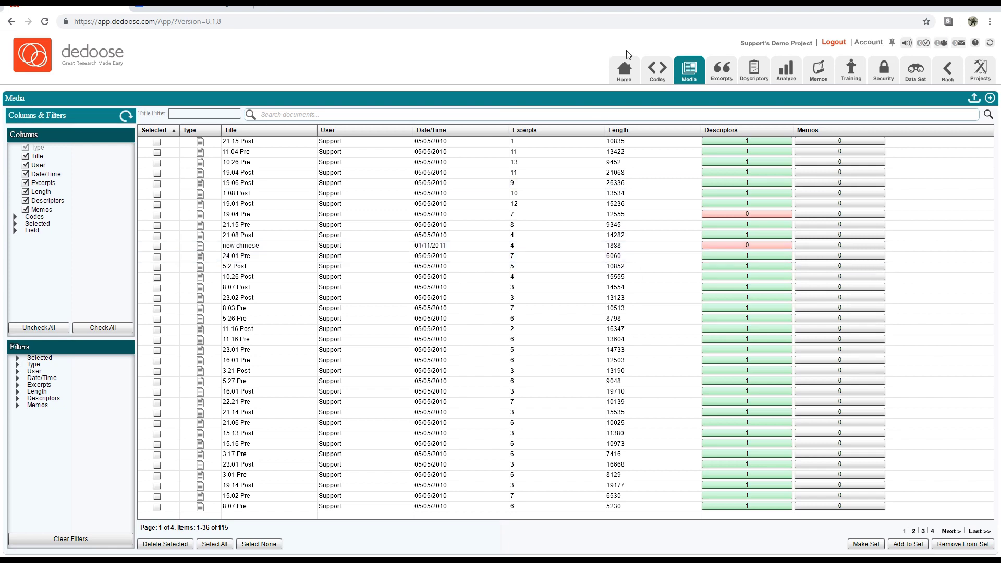
Step: Return Home and review the Codes x Descriptor PC_reading change percentages and Excerpts list
left_click(629, 71)
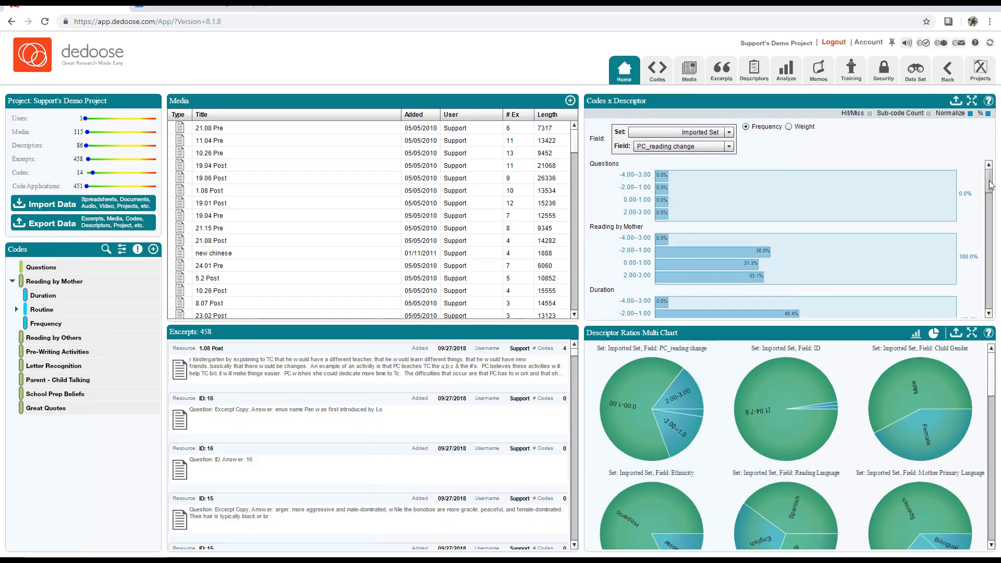
mouse_move(988, 182)
left_mouse_down()
mouse_move(987, 282)
mouse_move(987, 175)
left_mouse_up()
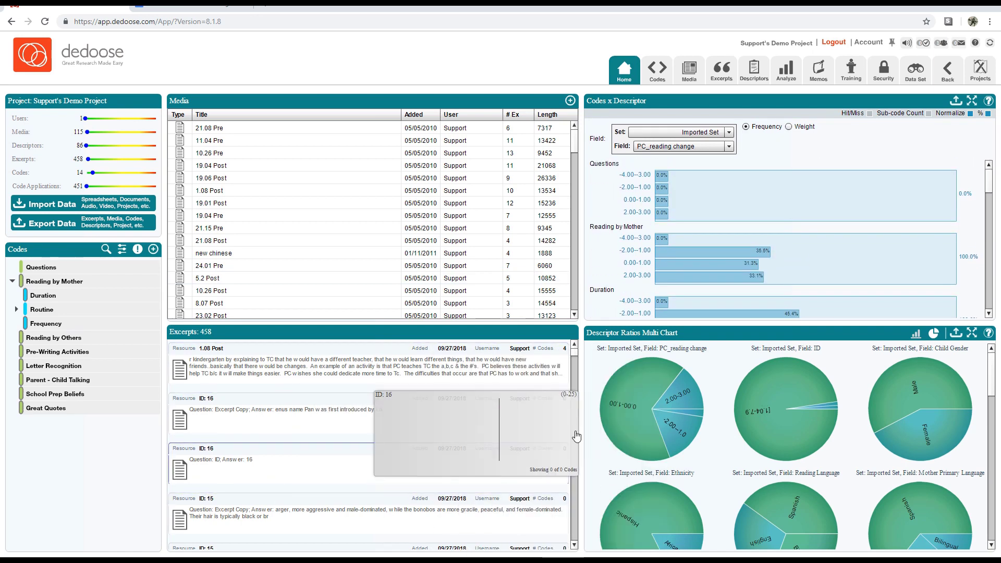
scroll(581, 388, "down", 1)
left_click(576, 461)
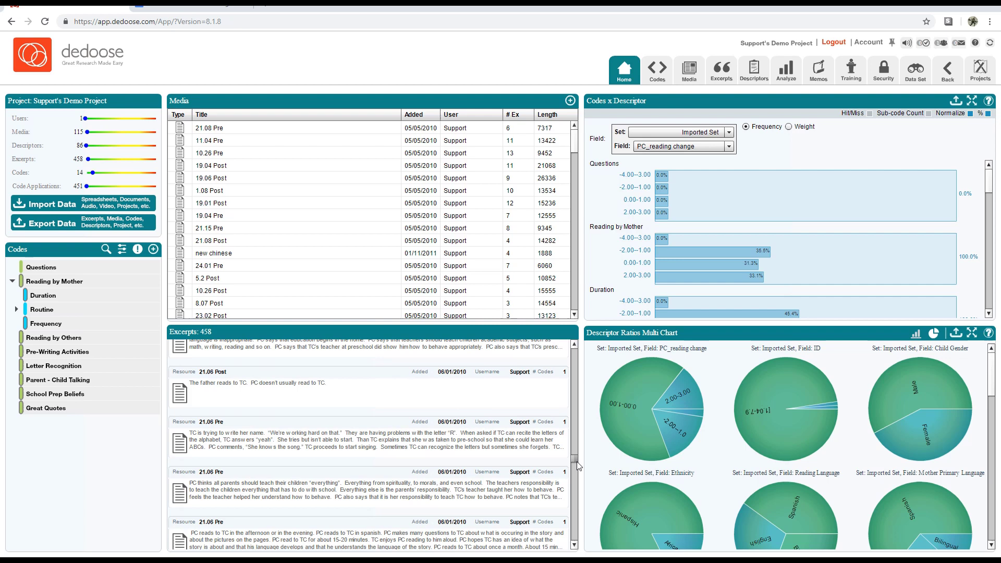